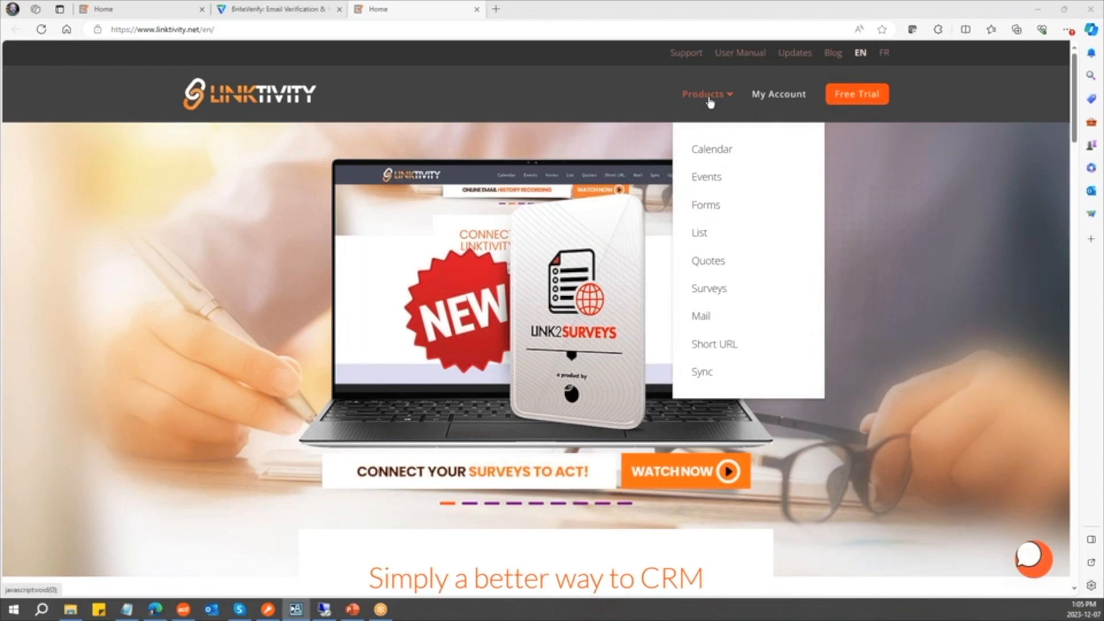
- Open the Link2List product page and review its verification block pricing
click(705, 239)
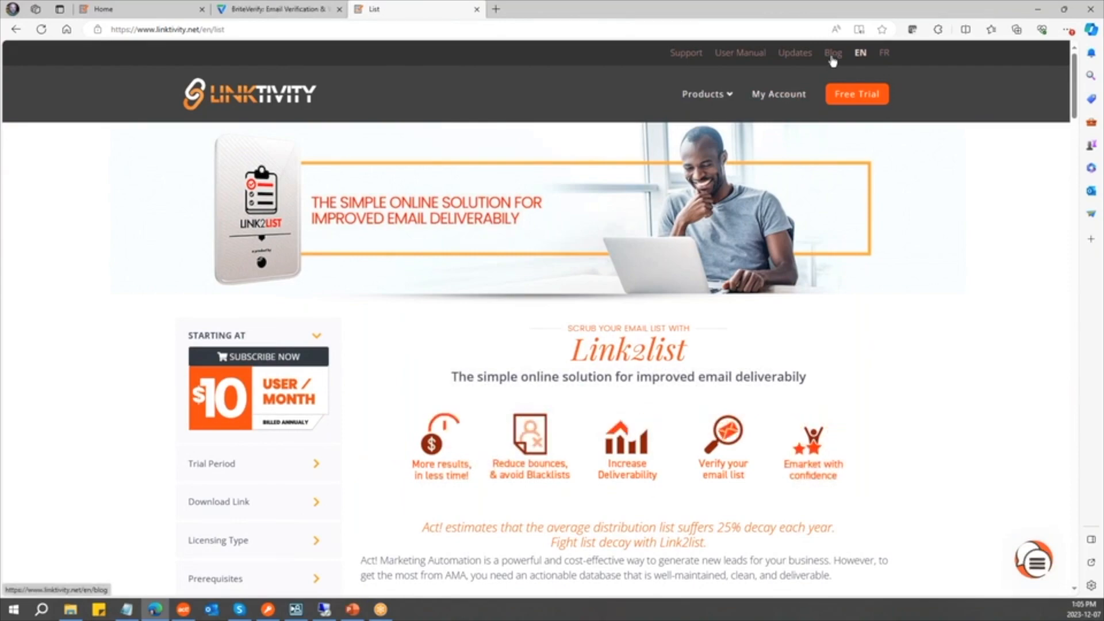
scroll(840, 391, down, 5)
scroll(839, 391, down, 10)
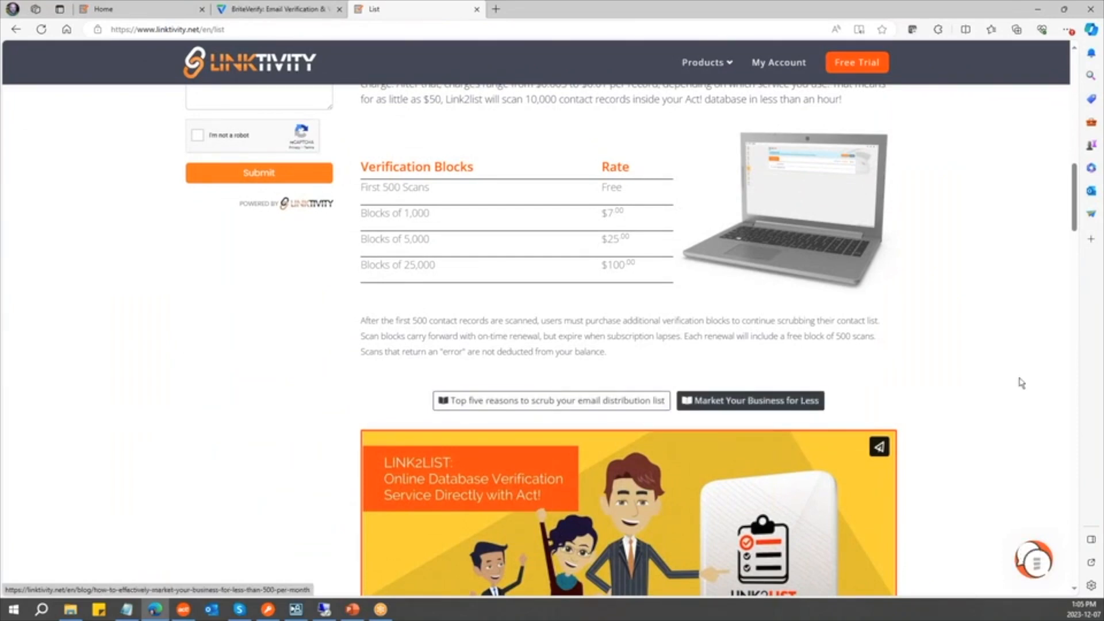
scroll(1053, 356, up, 10)
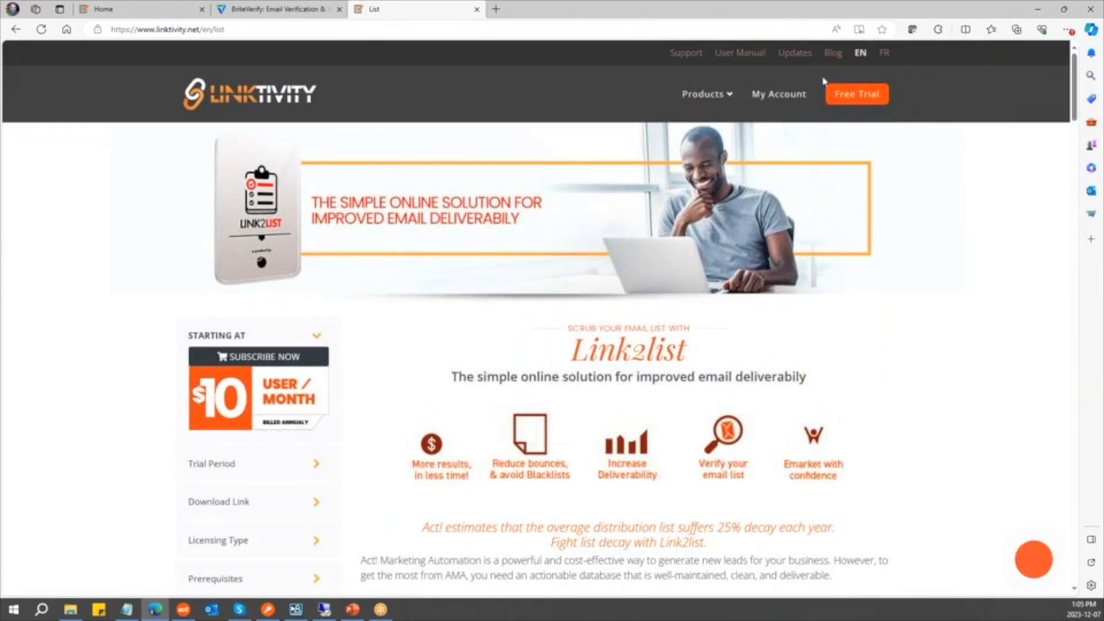
- View the blog article "Is your email list ready for the holidays?" and the Linktivity User Manual, returning to the home page after each
click(833, 54)
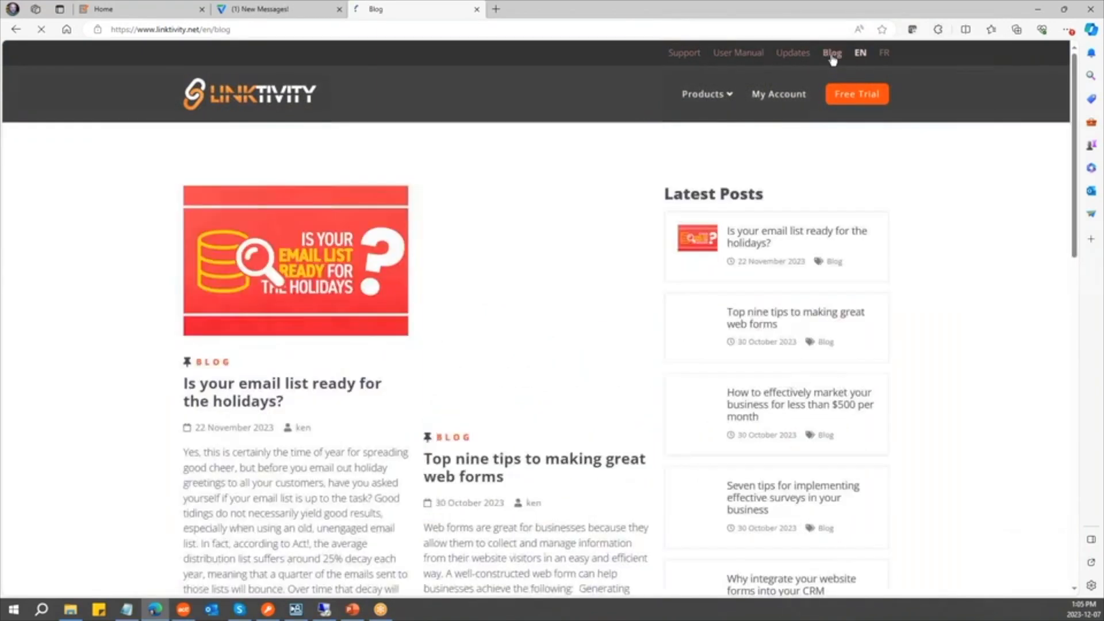
click(289, 281)
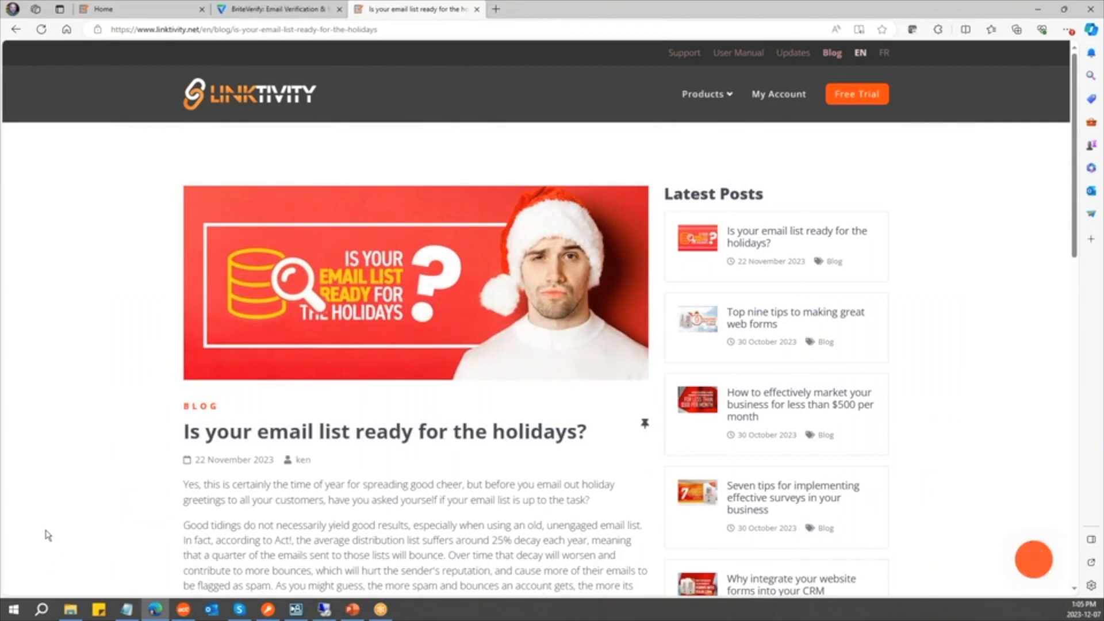
click(256, 92)
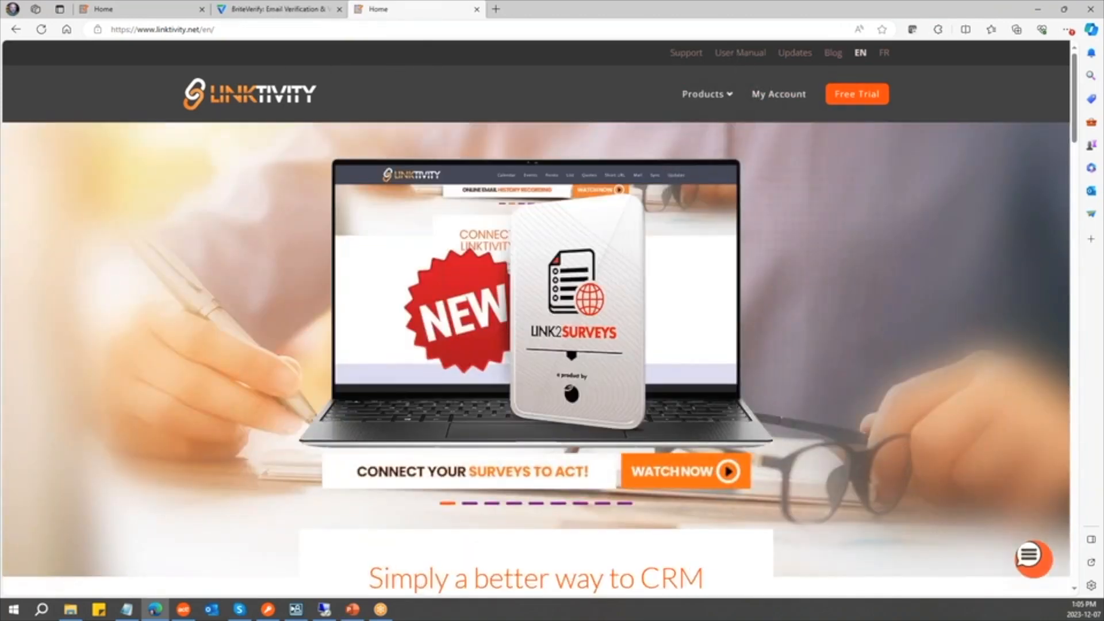
click(736, 52)
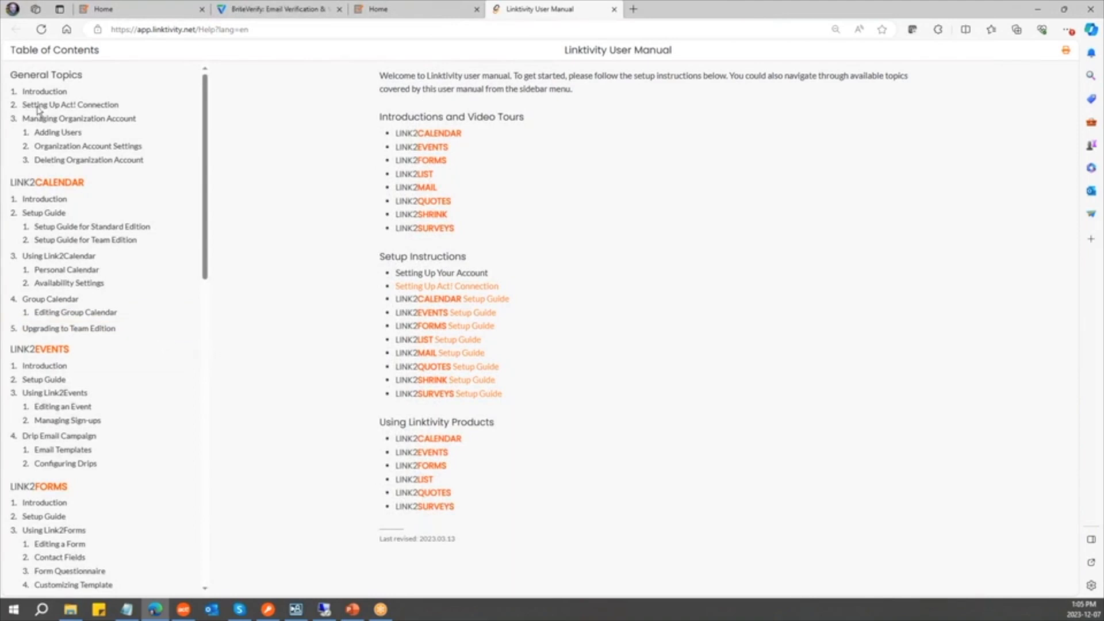
click(365, 12)
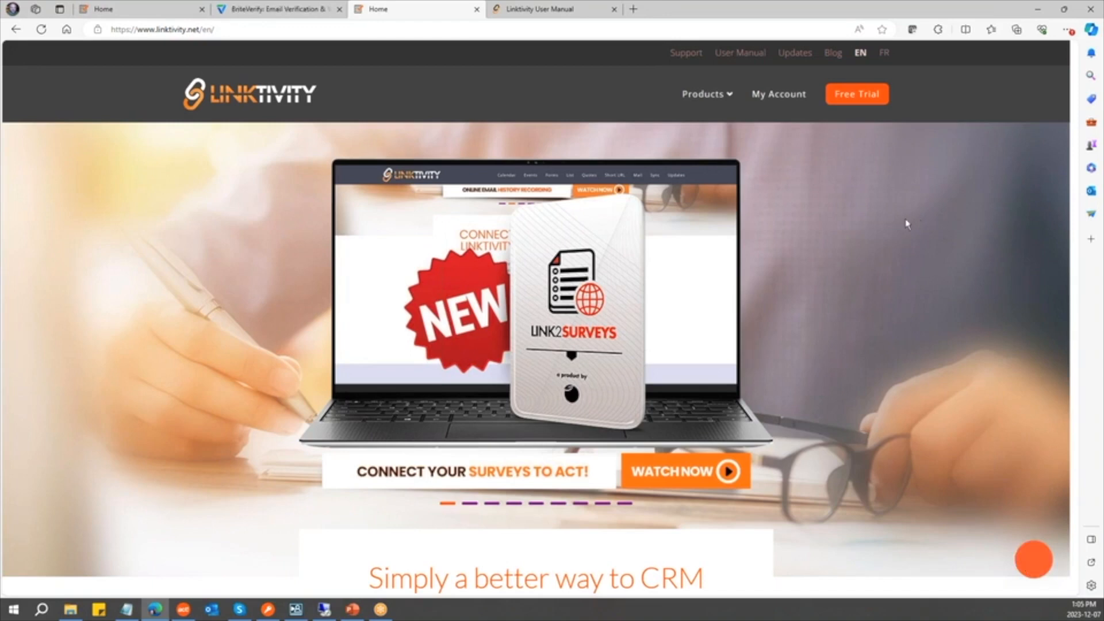
- Open the product updates, filter them to Link2List, and review the December 2023, November 2023 and August 2022 entries
click(794, 53)
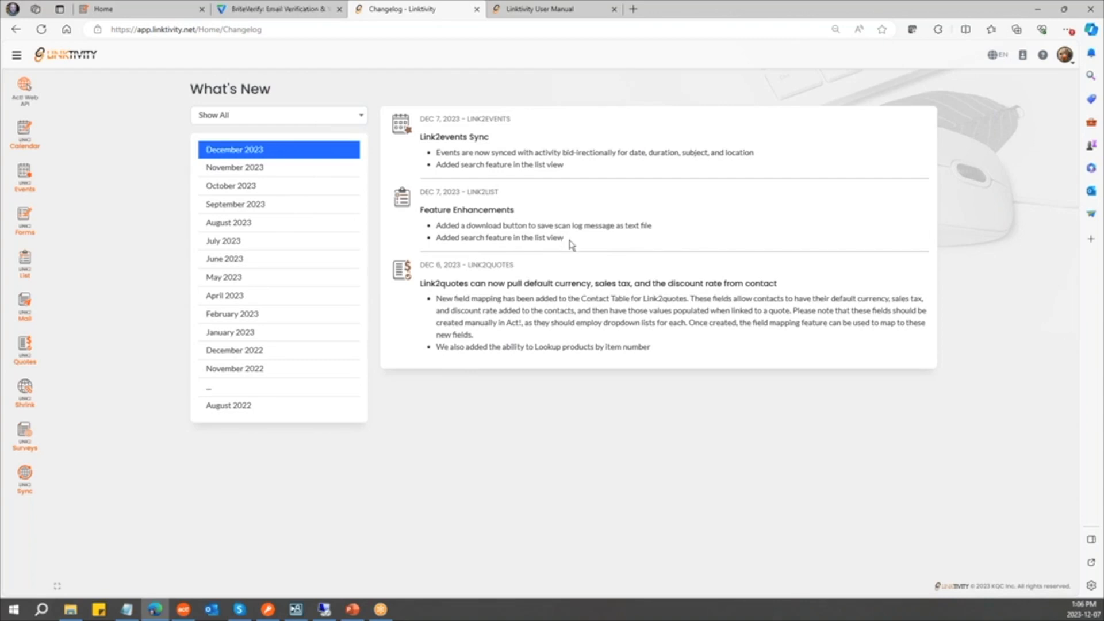
click(362, 116)
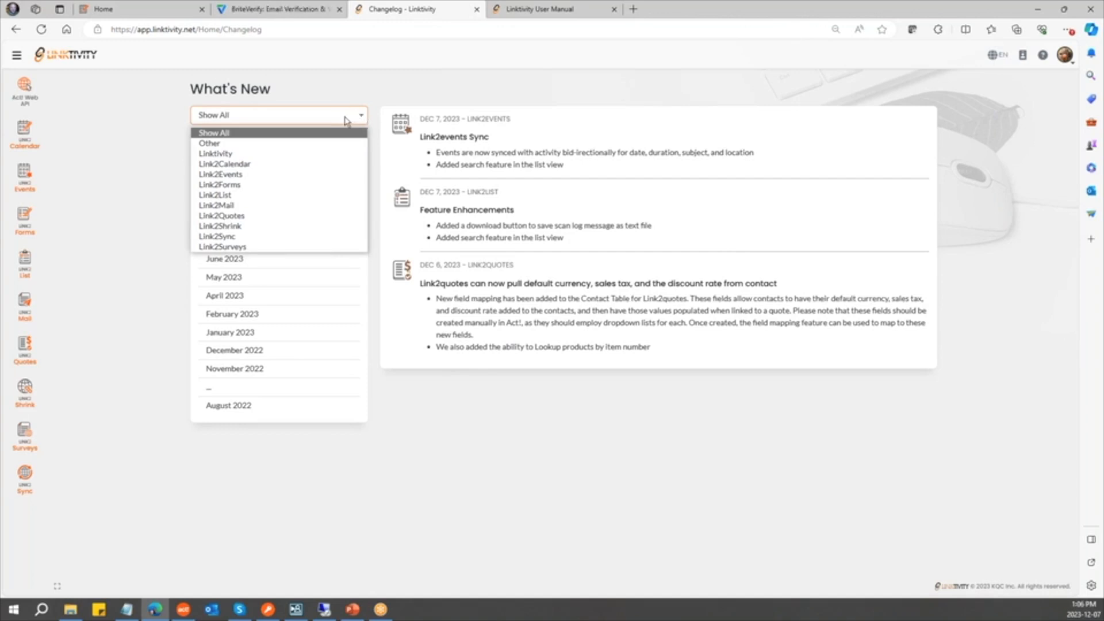
click(264, 196)
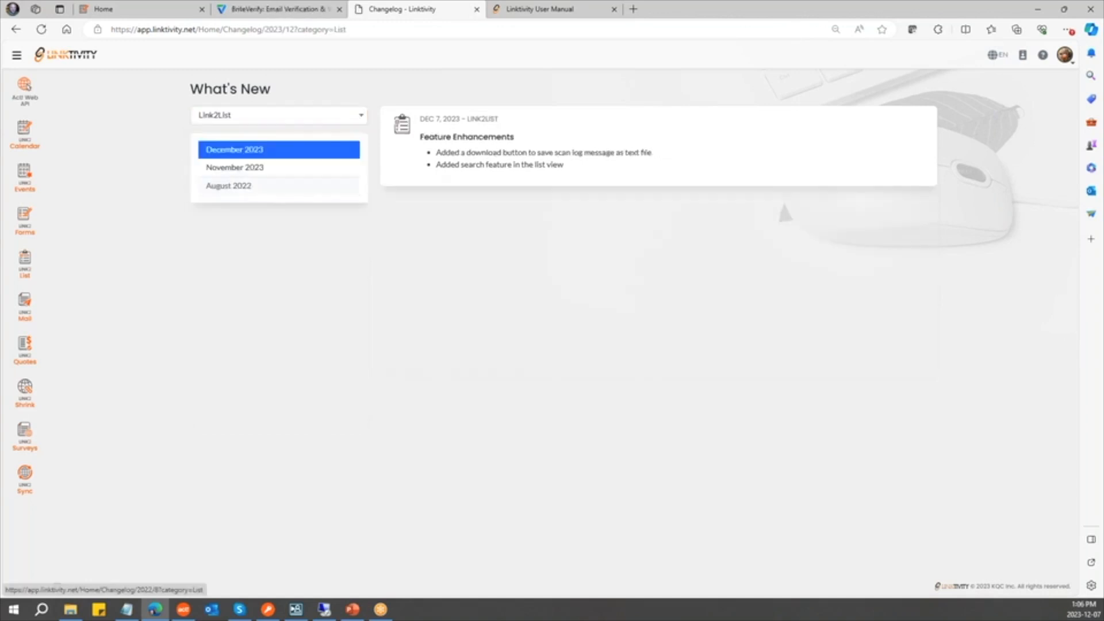
click(287, 172)
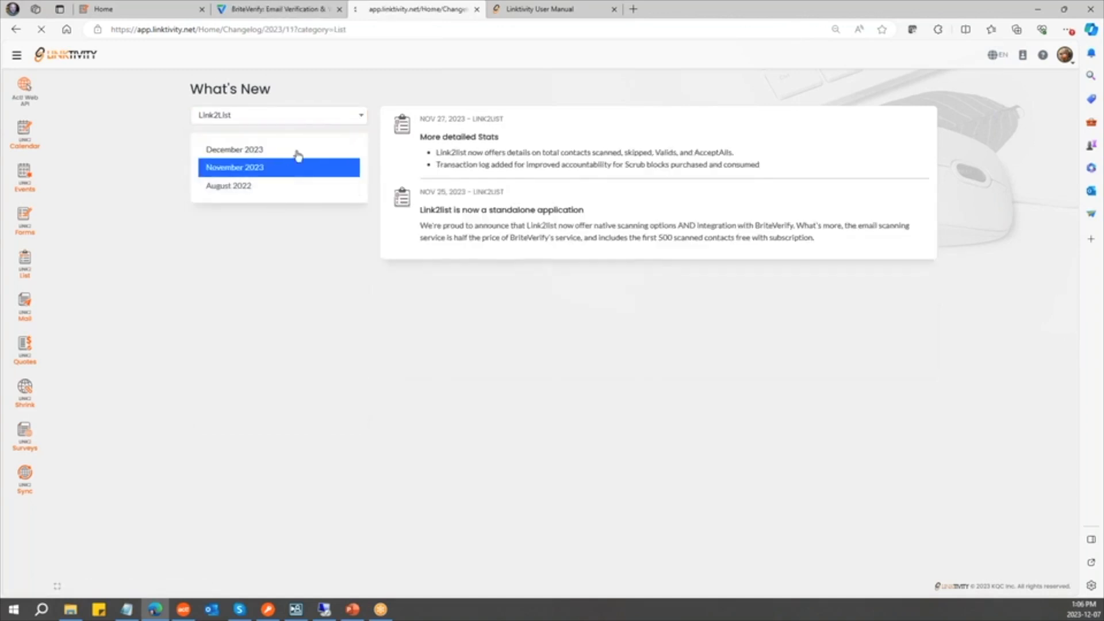
click(263, 190)
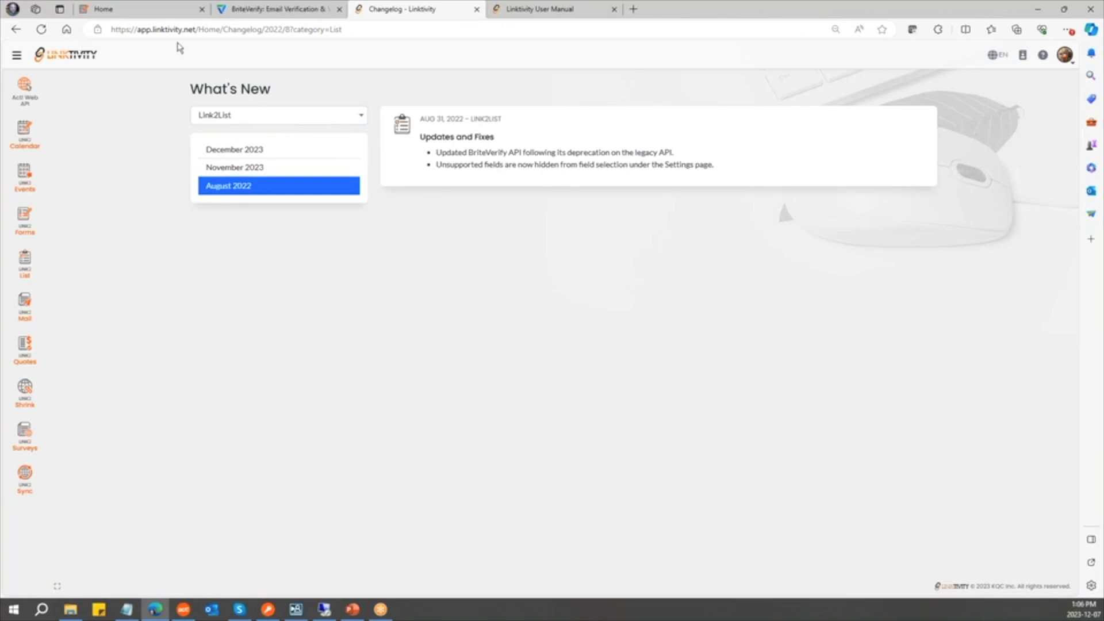
- View the free trial registration form from the Linktivity home page and return to the home page
click(166, 11)
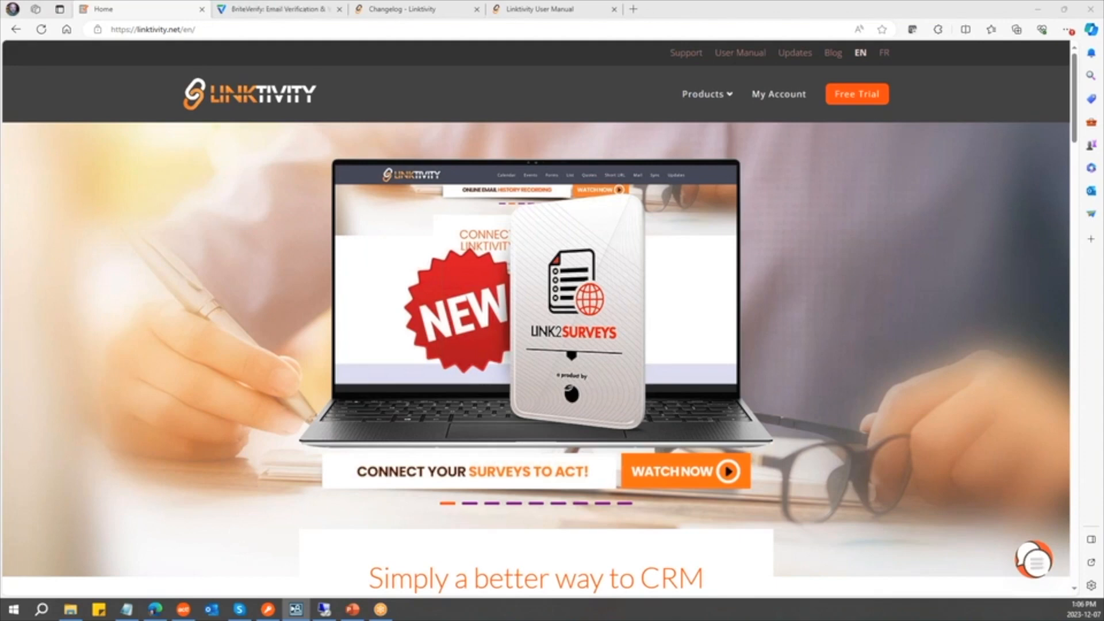
click(865, 94)
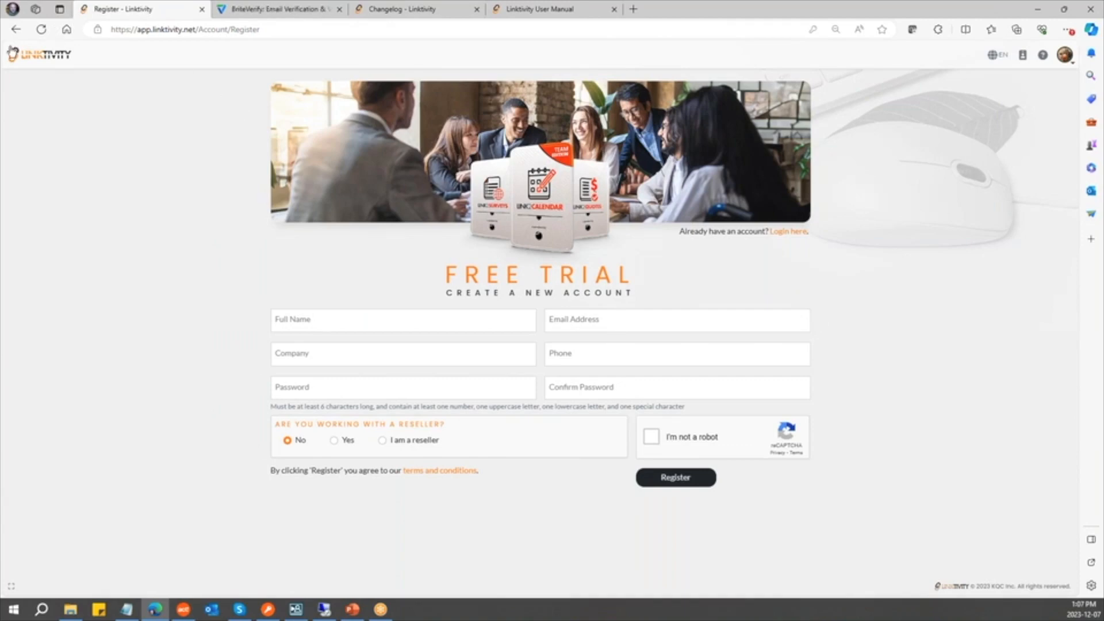
click(15, 30)
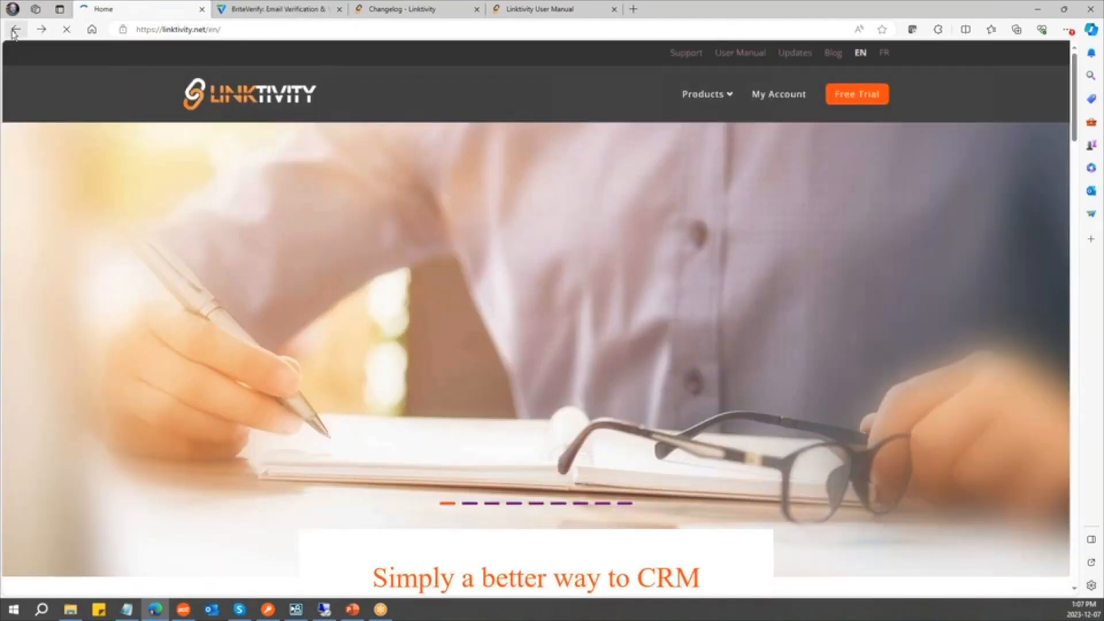
- Open the Linktivity account, view the full What's New list, and go to the Act! Web API connection settings
click(766, 97)
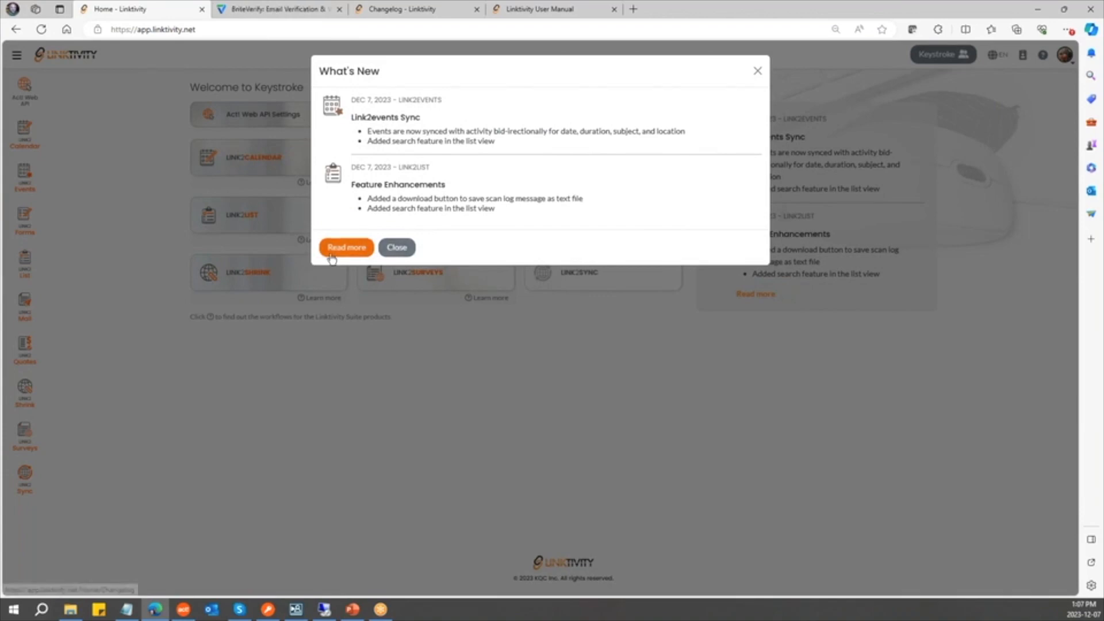
click(353, 246)
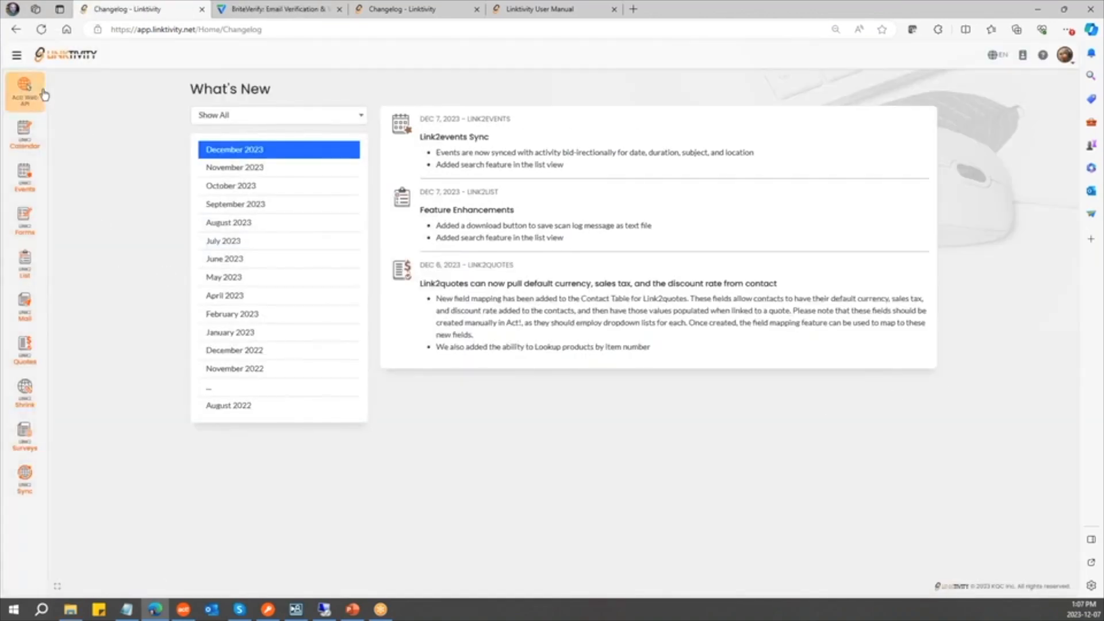
click(26, 90)
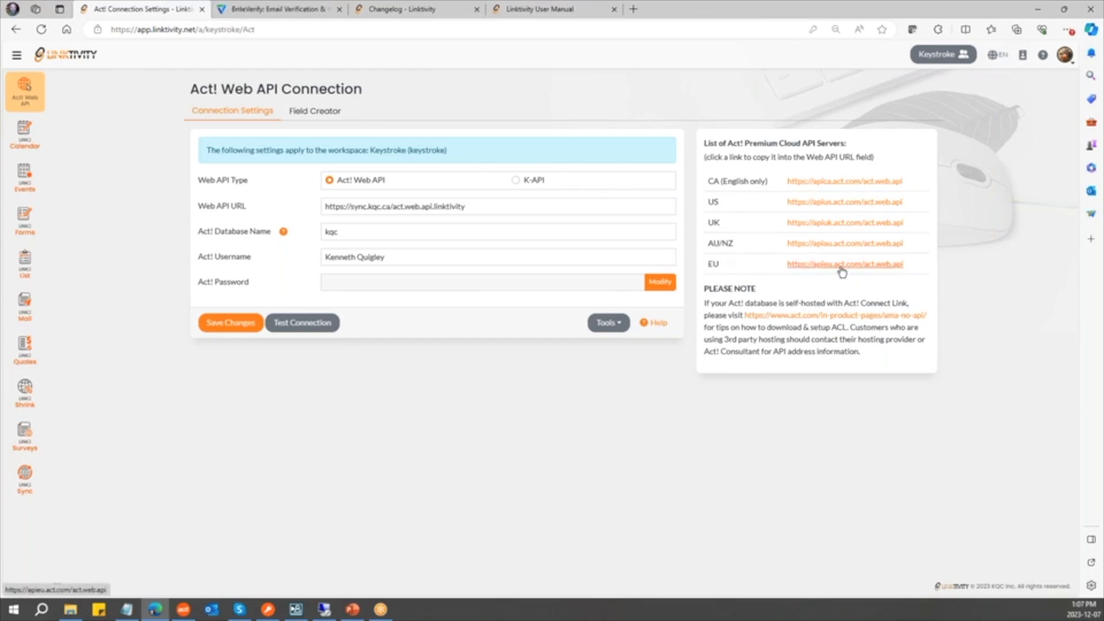
- Try the CA (English only) cloud server address as the Web API URL, then restore the original address
triple_click(485, 207)
key(ctrl+c)
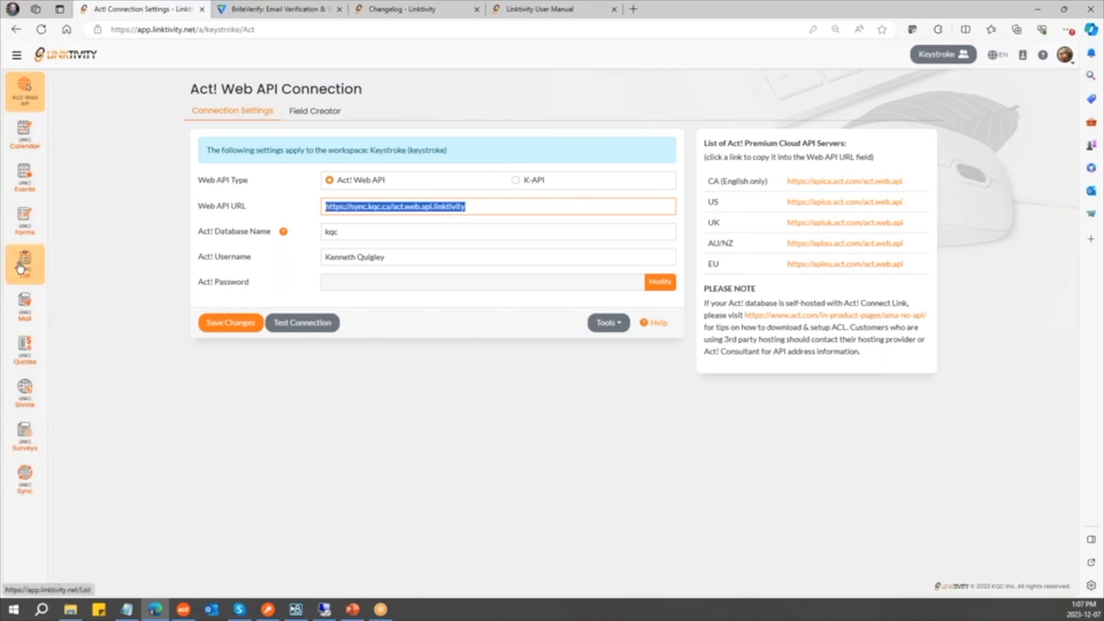
click(875, 183)
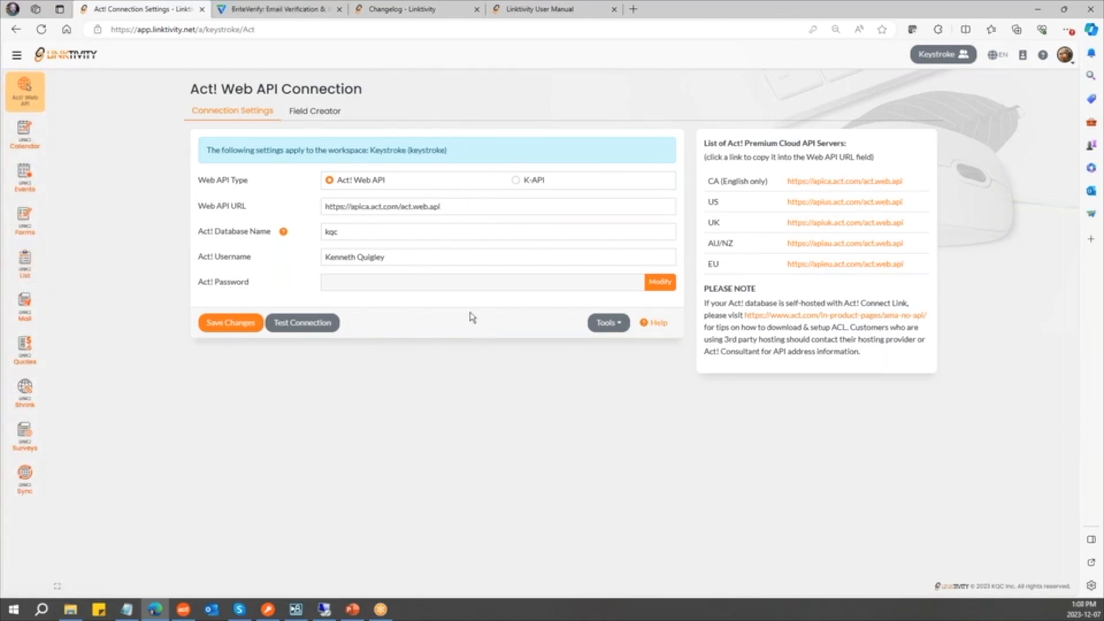
triple_click(459, 209)
key(ctrl+v)
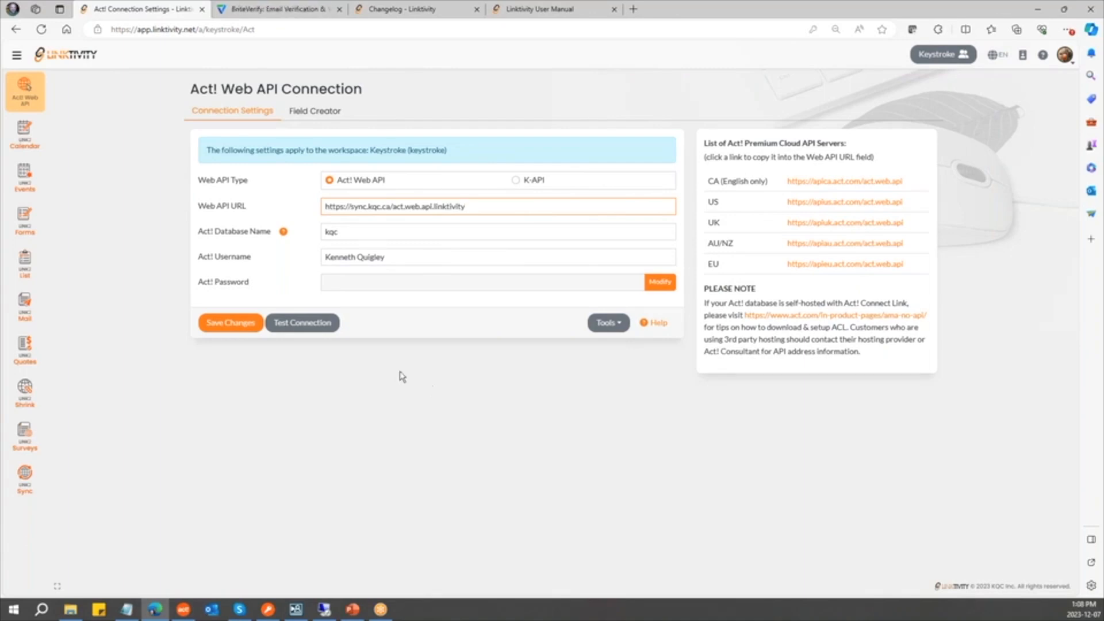
- Read the help on finding the Act! database name and close it
click(283, 231)
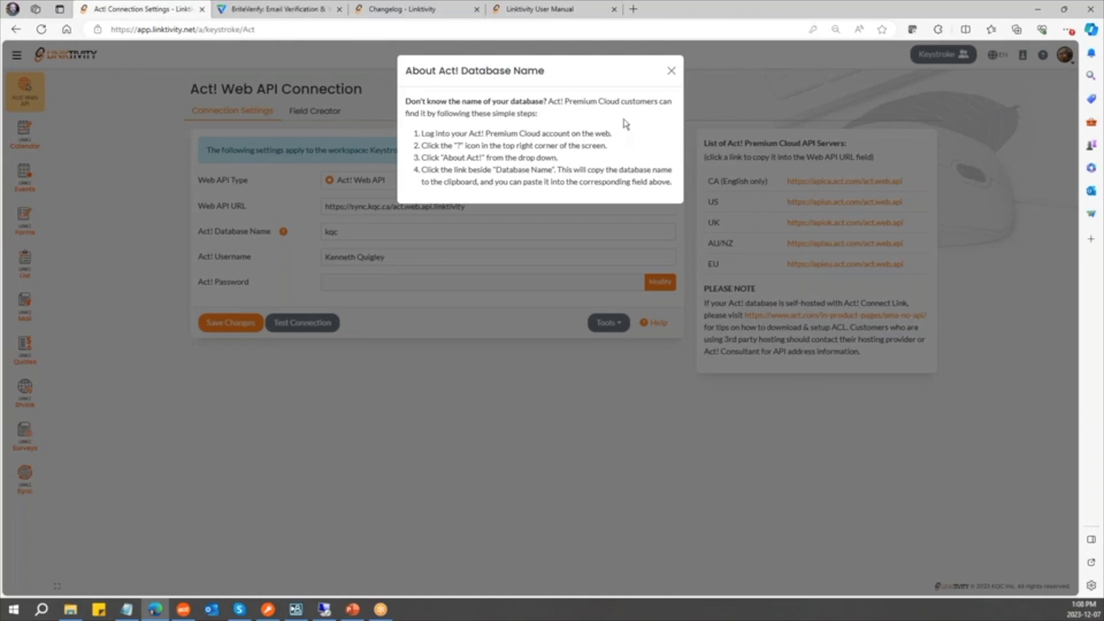
click(671, 70)
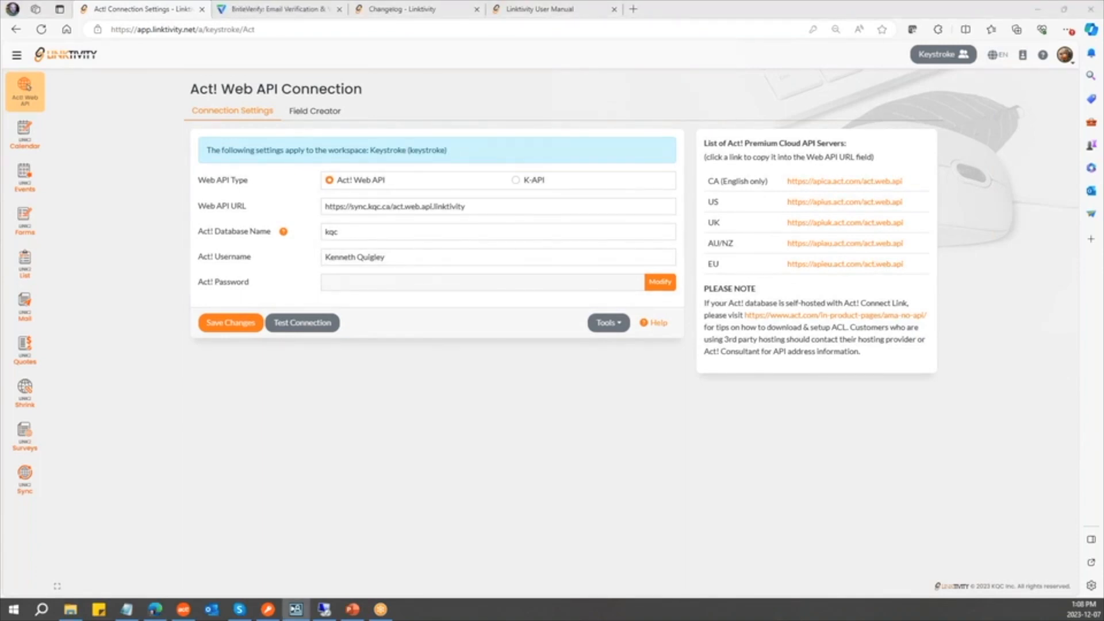
- From the Link2List settings, open the verification block checkout and view the available workspaces without changing the selection
click(25, 266)
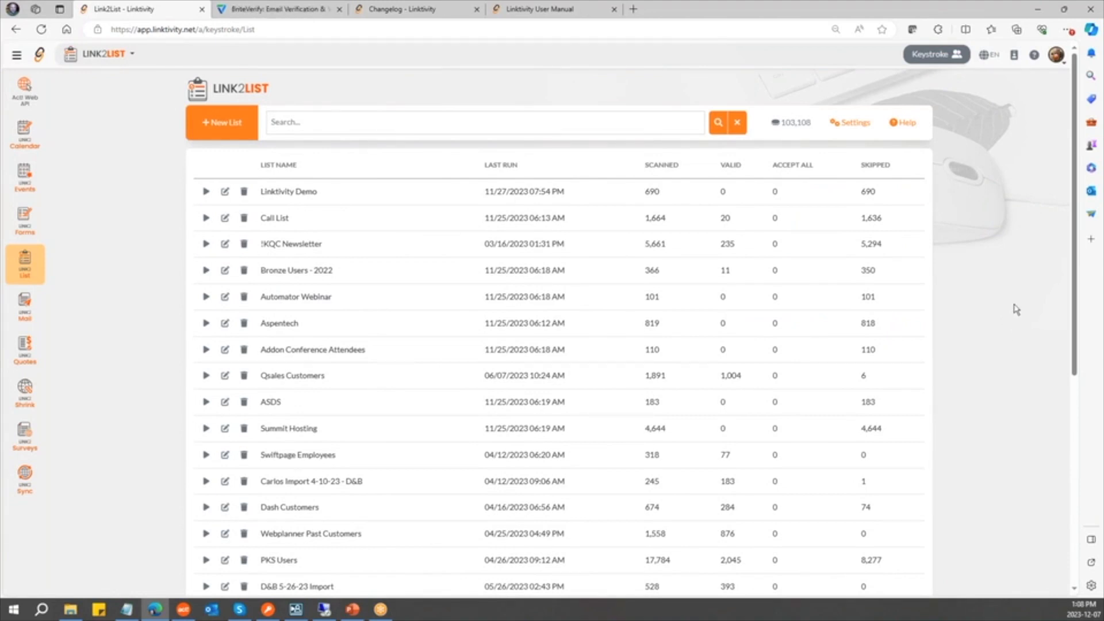
click(847, 125)
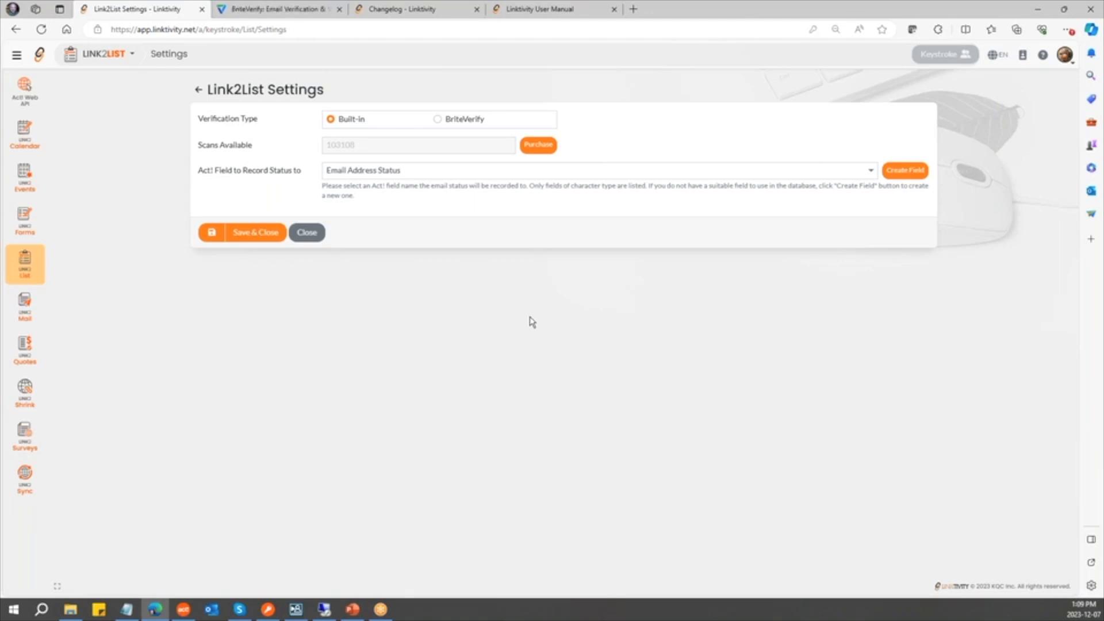
click(546, 151)
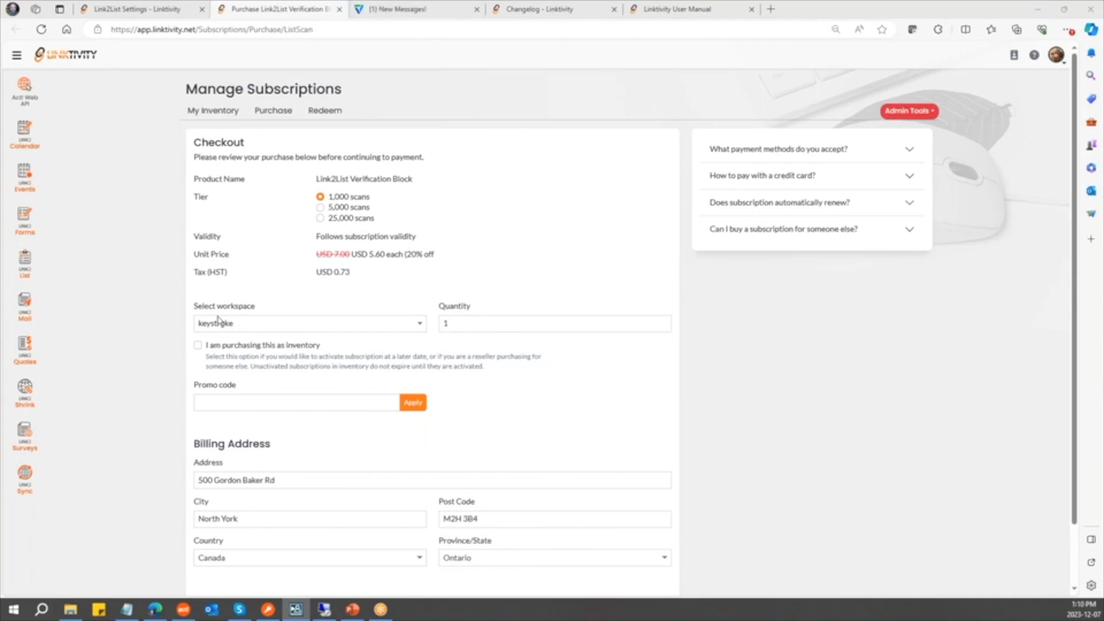
click(421, 324)
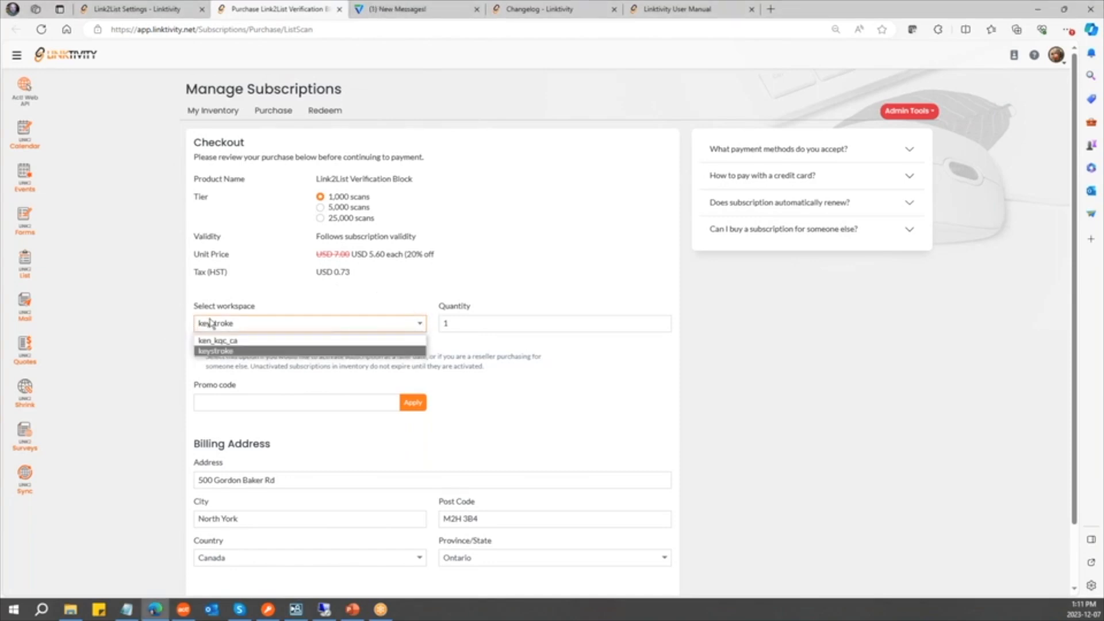
click(251, 302)
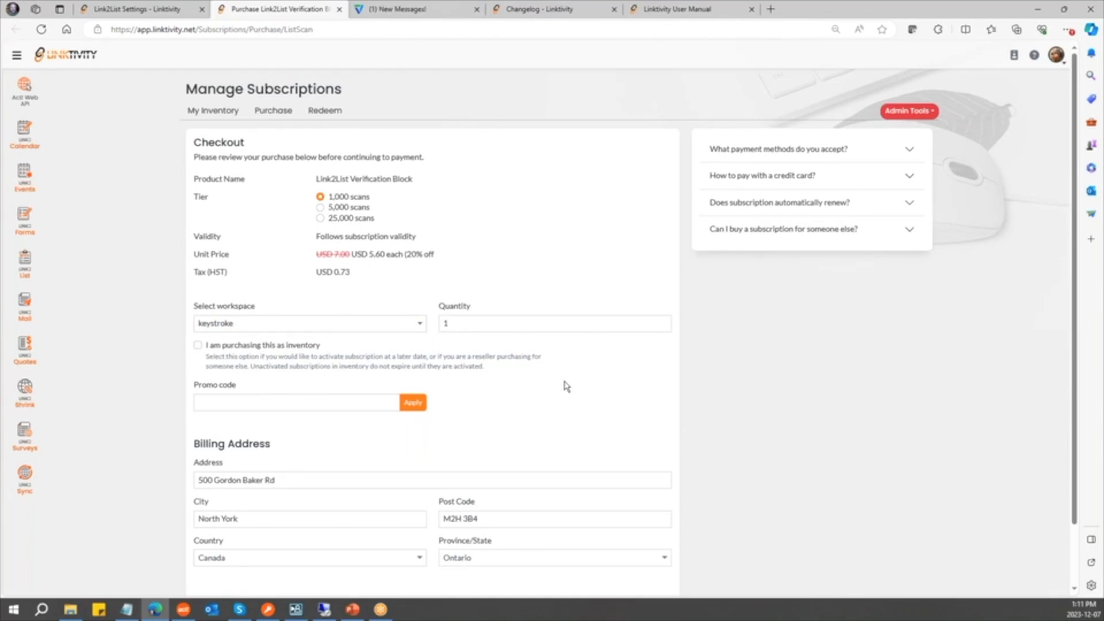
- Return to the Link2List overview and reopen its settings to examine the verification type and status field options
click(25, 264)
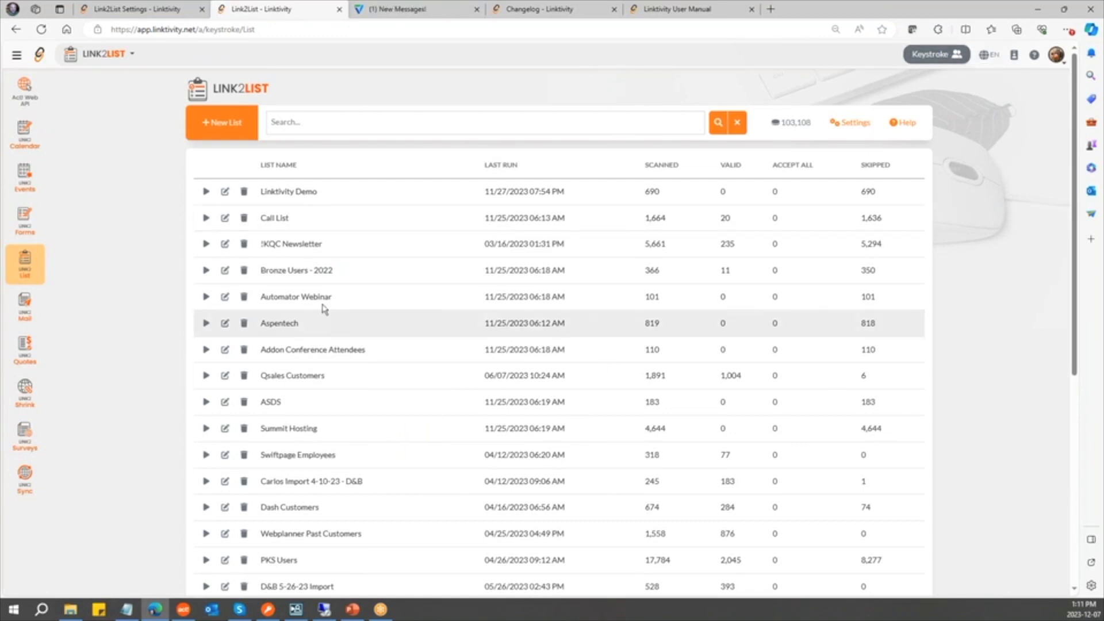
click(852, 122)
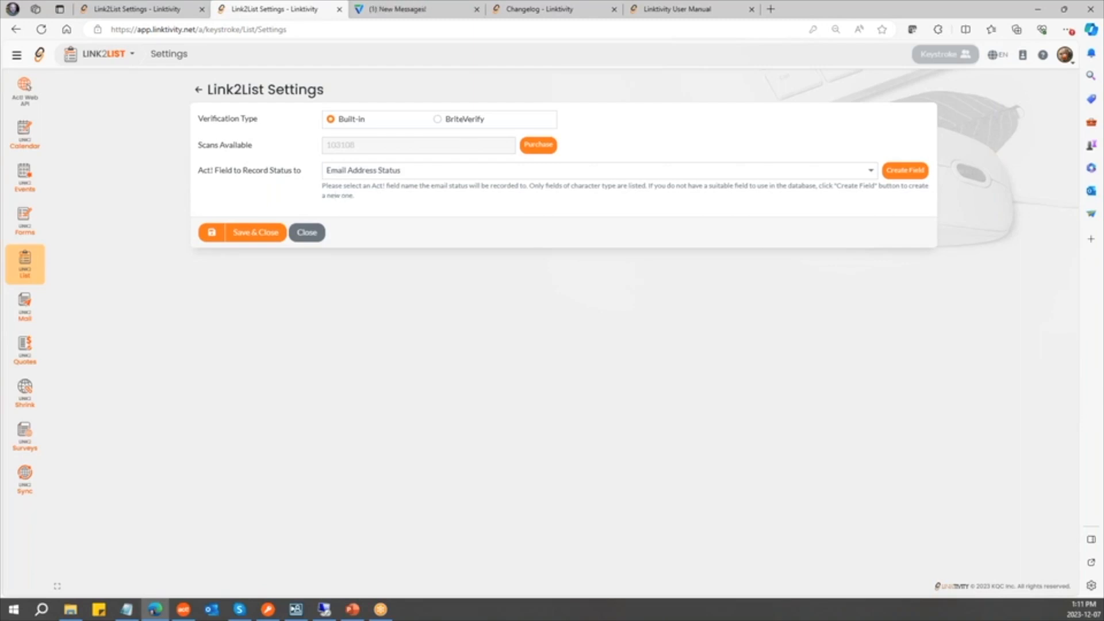
key(alt+Tab)
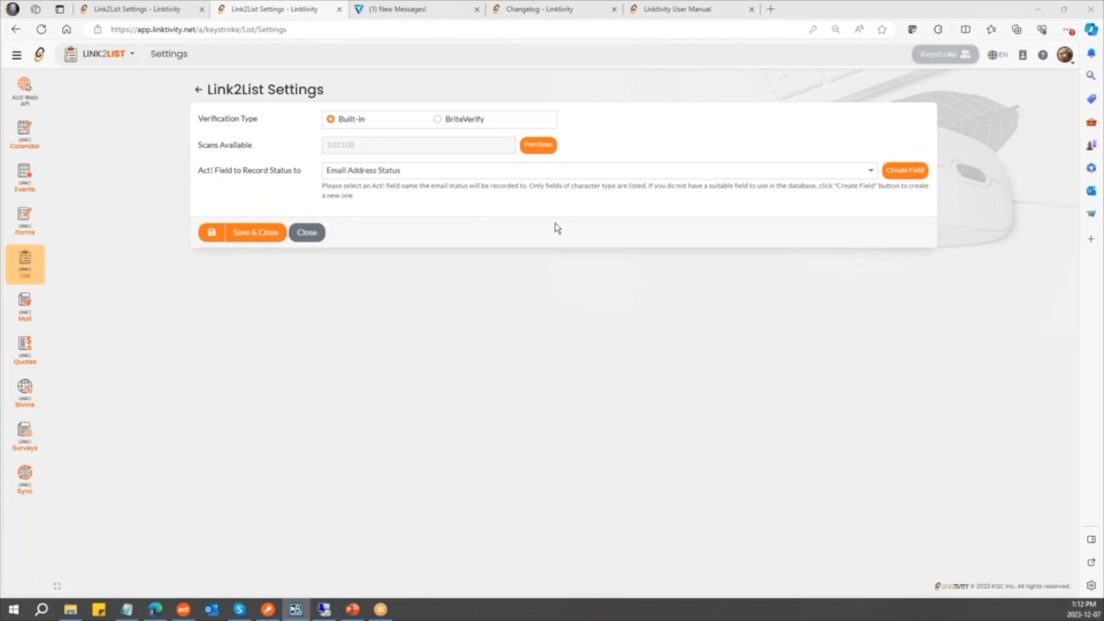
- View the verification block checkout again, return to the Link2List settings, and switch to the open BriteVerify website
click(538, 145)
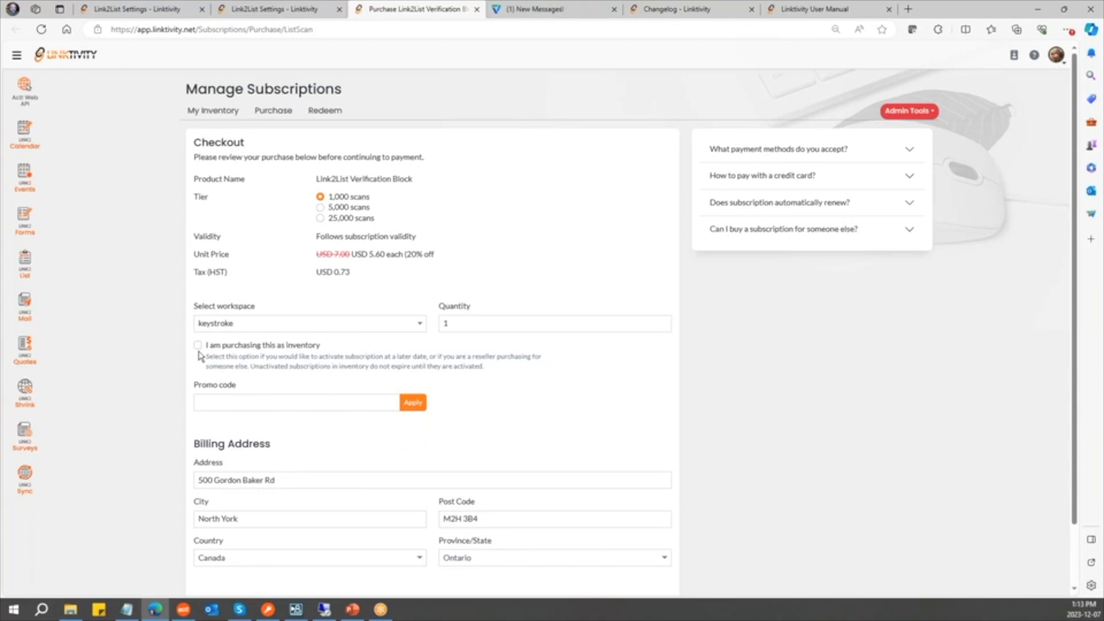
click(281, 10)
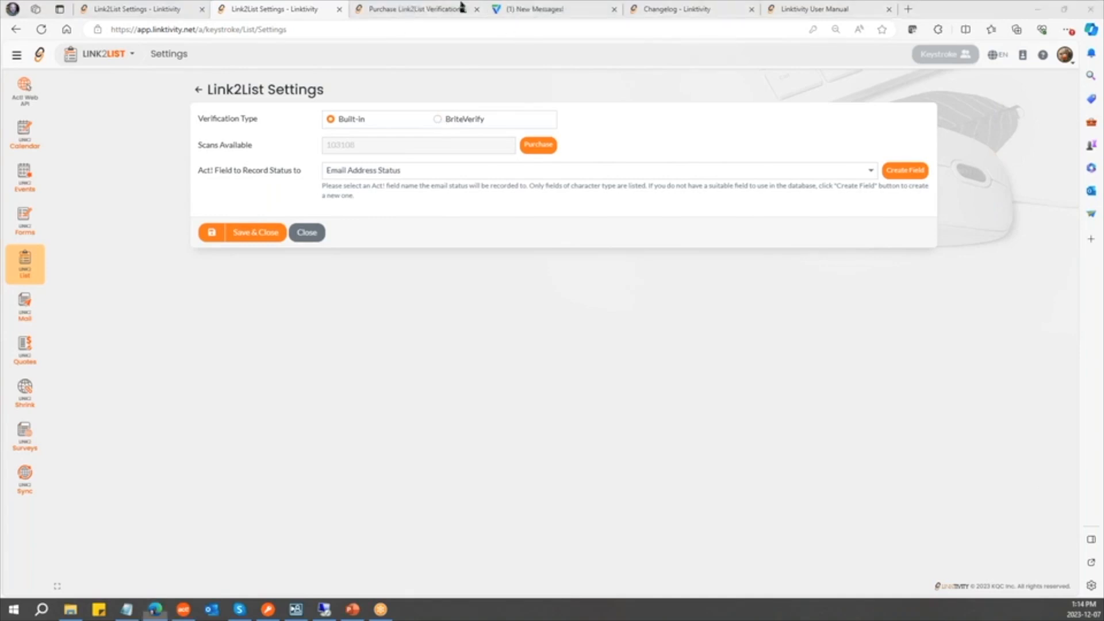
click(536, 9)
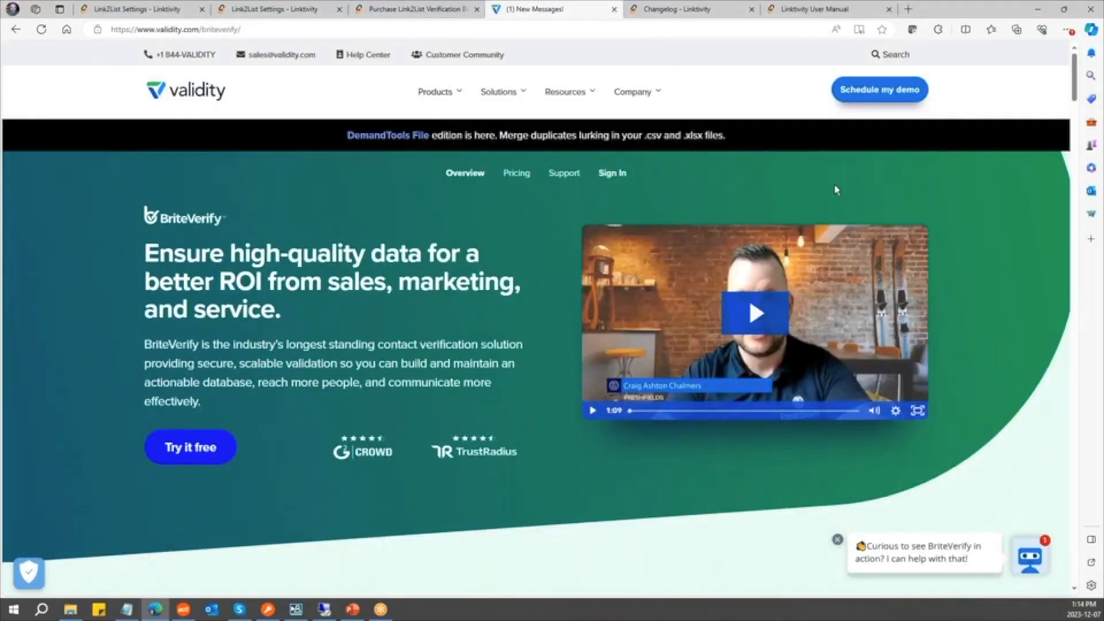
- Open the BriteVerify sign-in page, then view BriteVerify-Key.png from the Downloads folder to examine the API Keys page and close the image
click(611, 174)
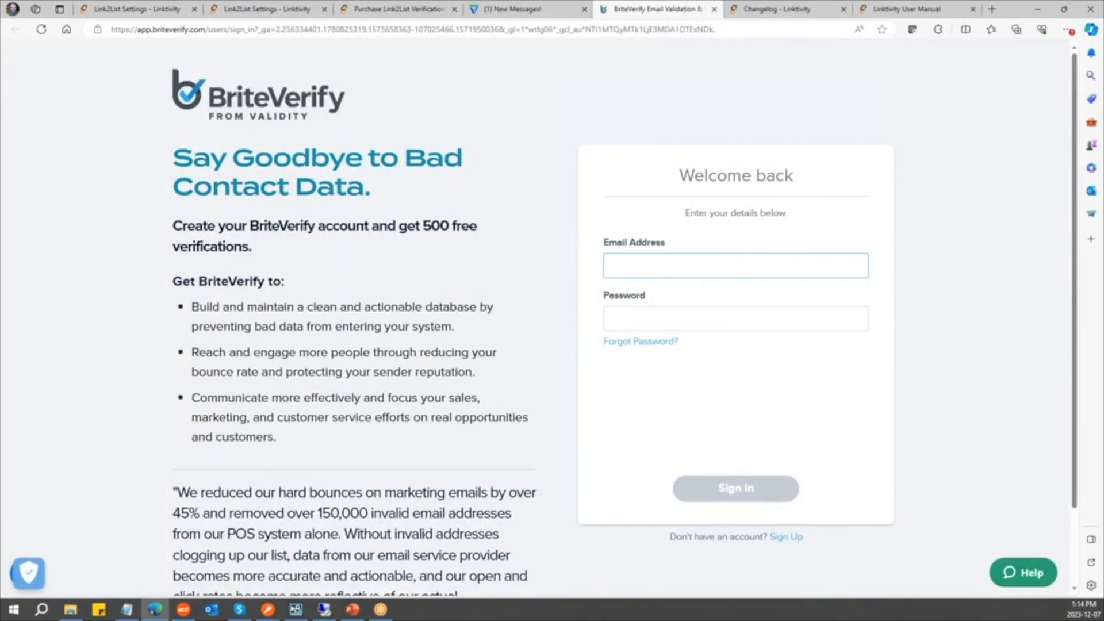
click(71, 609)
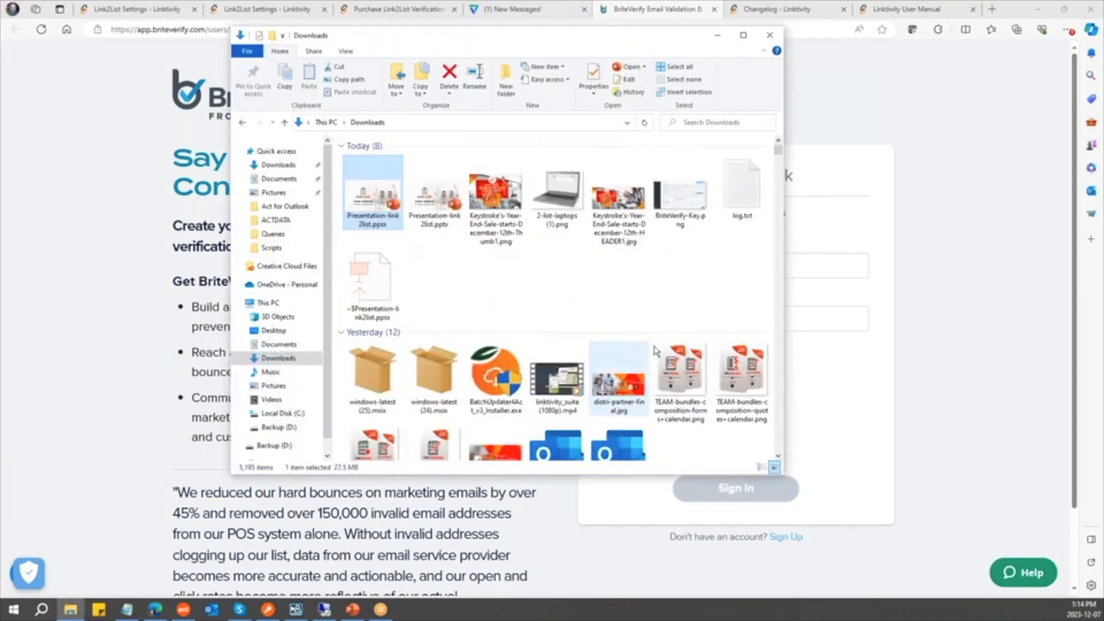
double_click(680, 198)
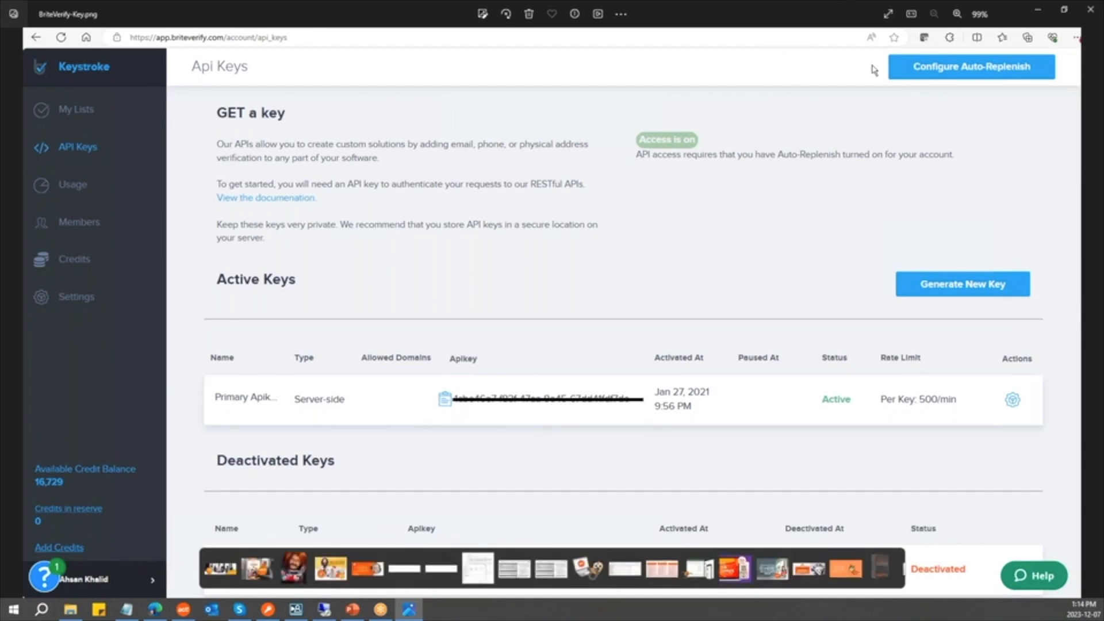
click(1090, 9)
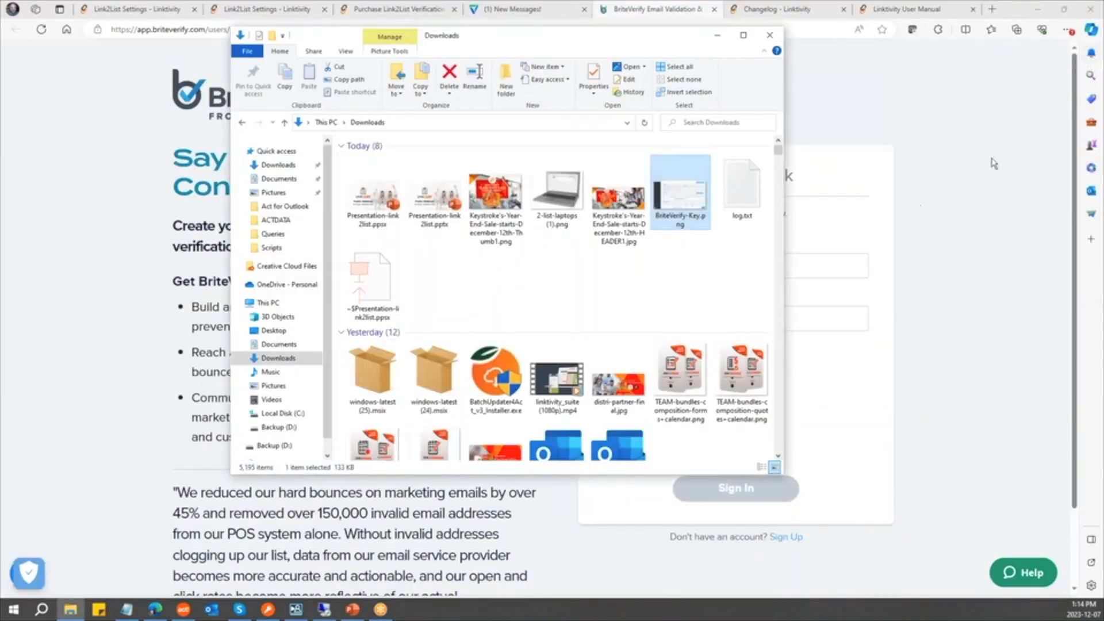
- In the Link2List settings, view the BriteVerify API key option, set the verification type back to Built-in, and save and close the settings
click(299, 12)
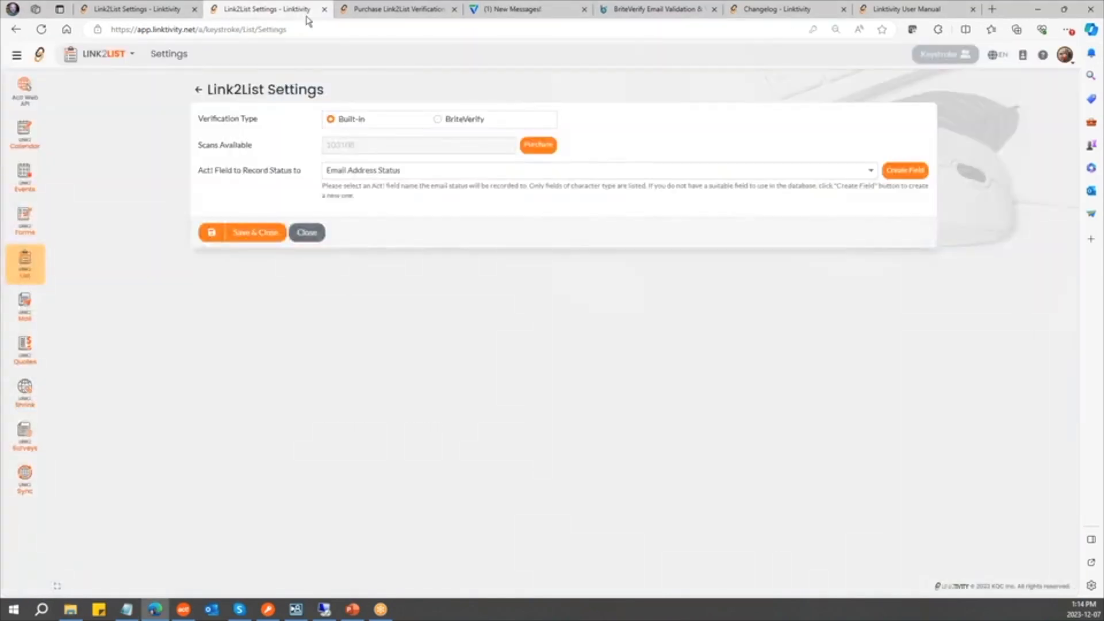
click(439, 119)
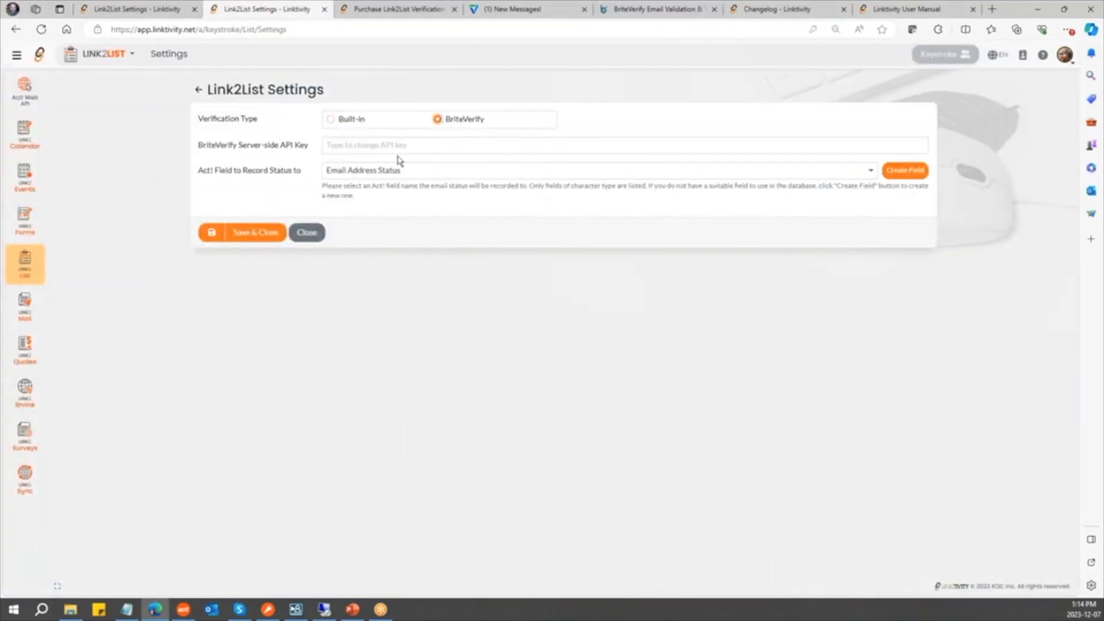
click(401, 147)
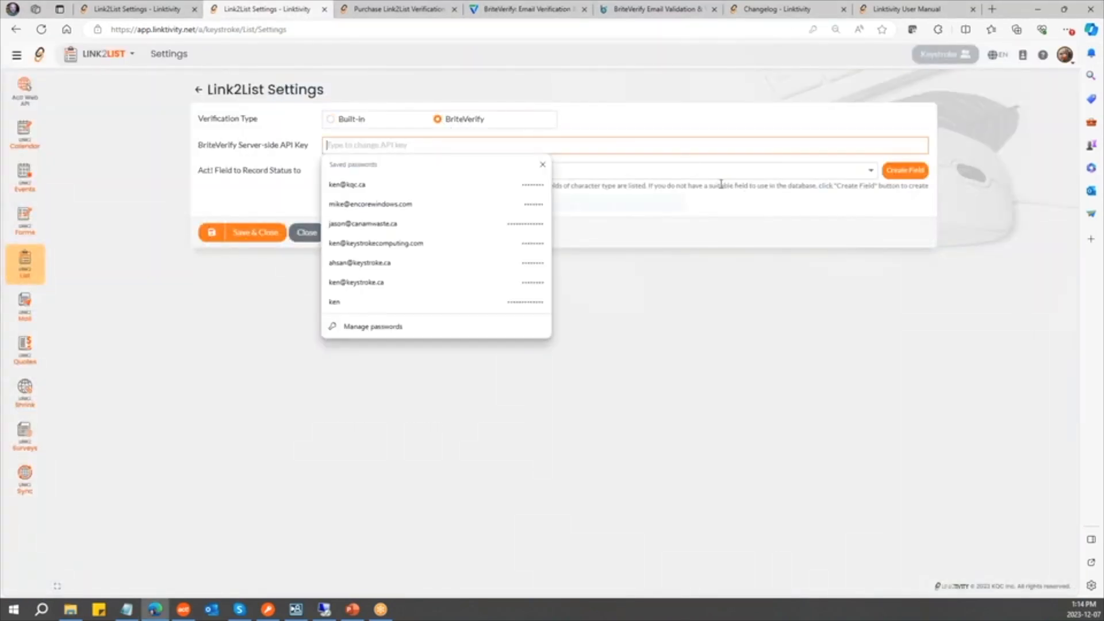
click(784, 444)
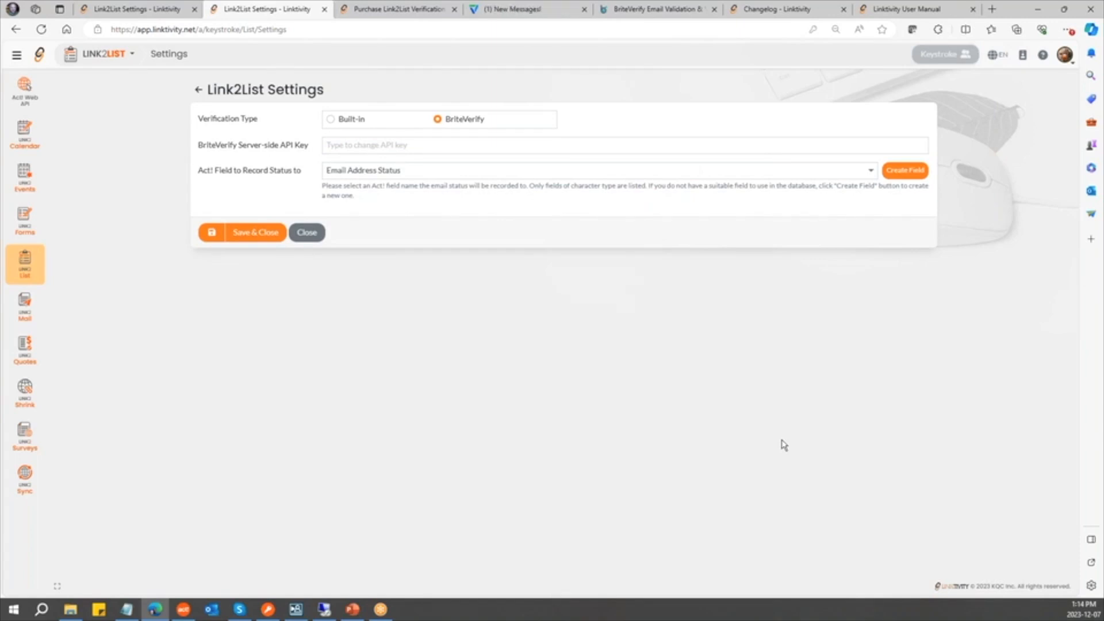
click(331, 119)
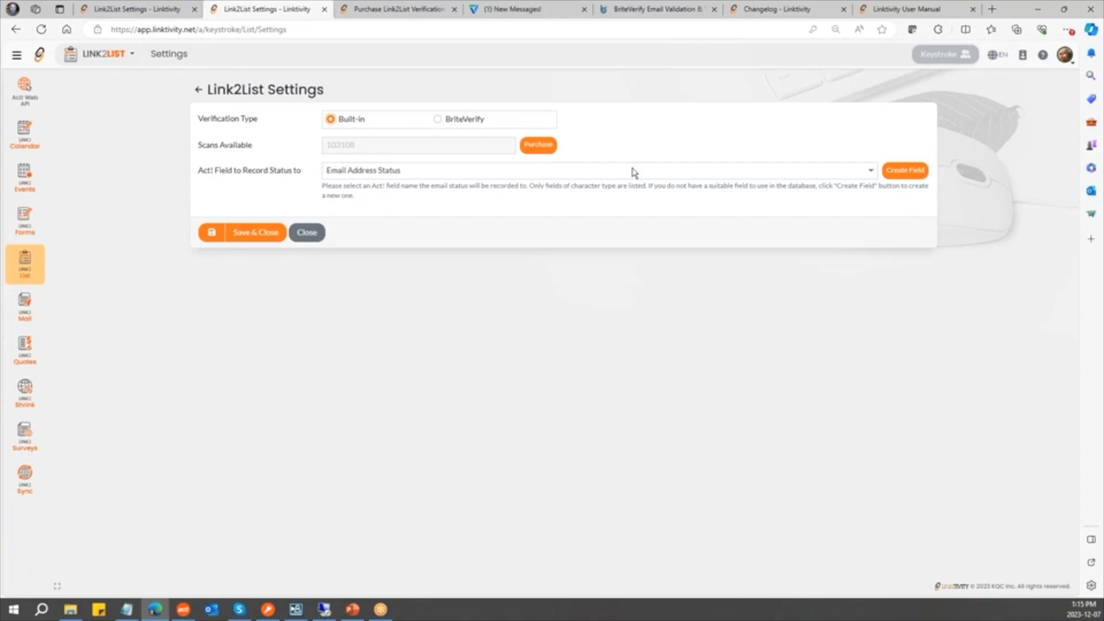
click(258, 234)
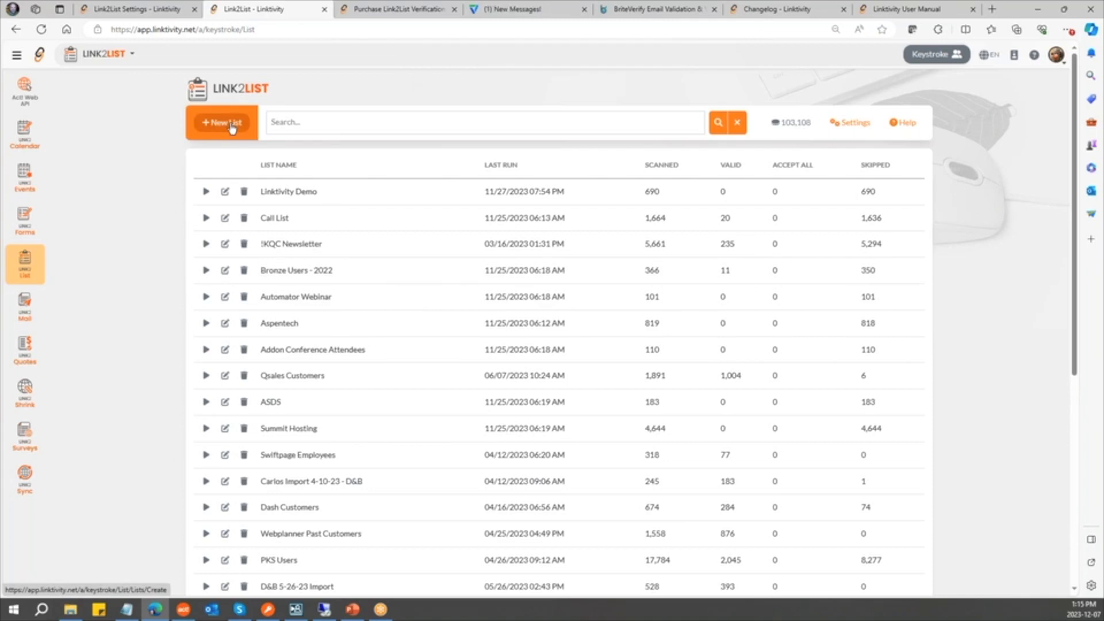
- Search the Link2List overview for "acc" and clear the search again
click(341, 122)
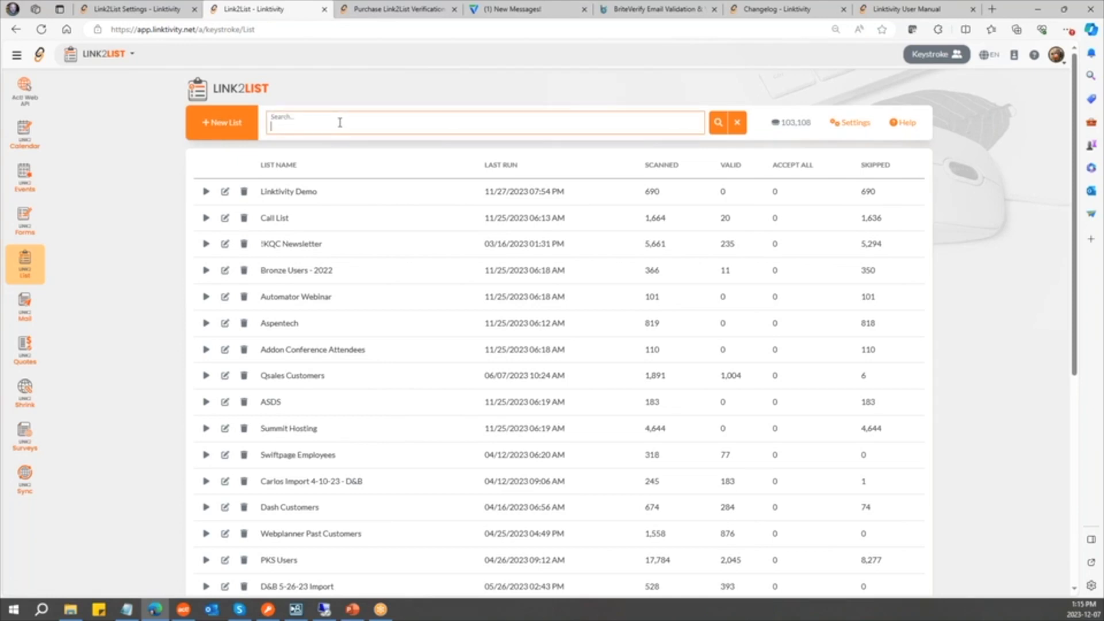
text(act)
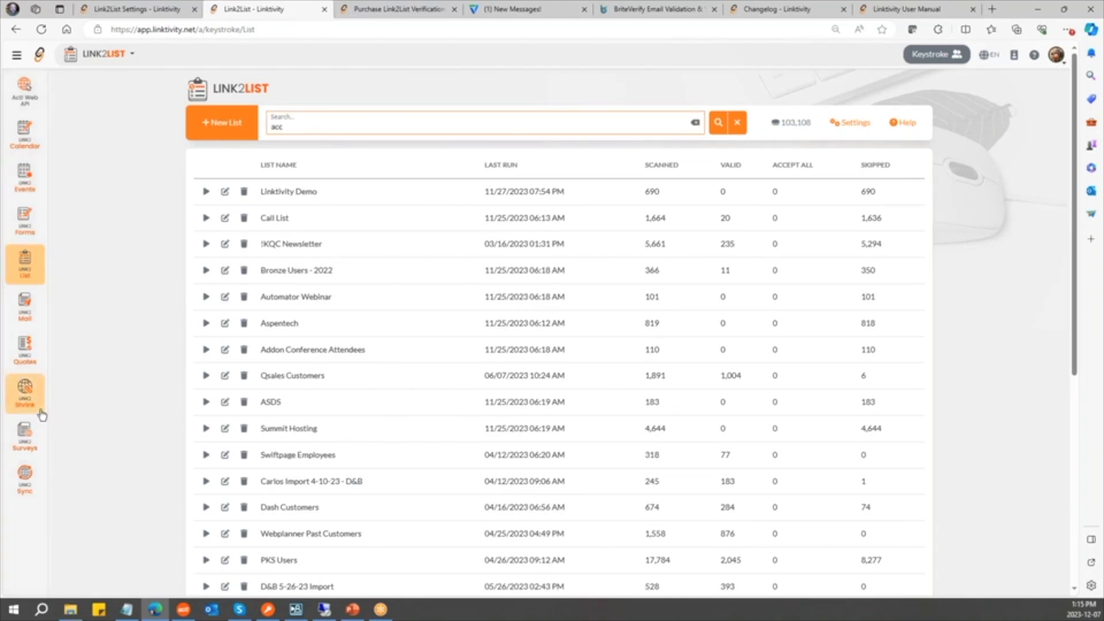
scroll(44, 414, down, 2)
scroll(45, 415, down, 4)
scroll(81, 424, up, 6)
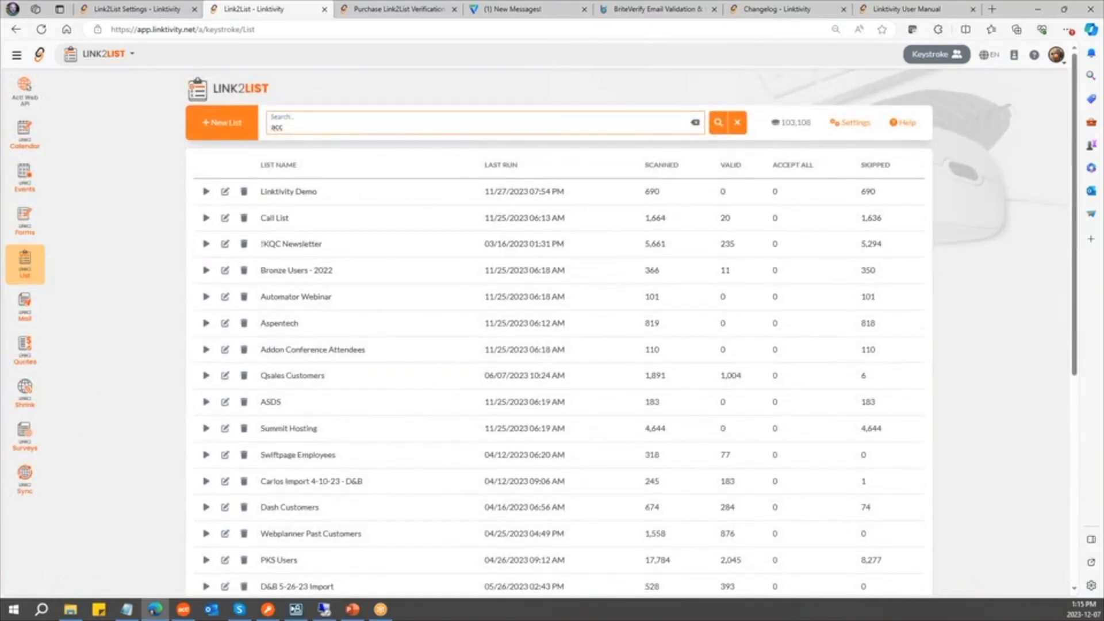
click(718, 123)
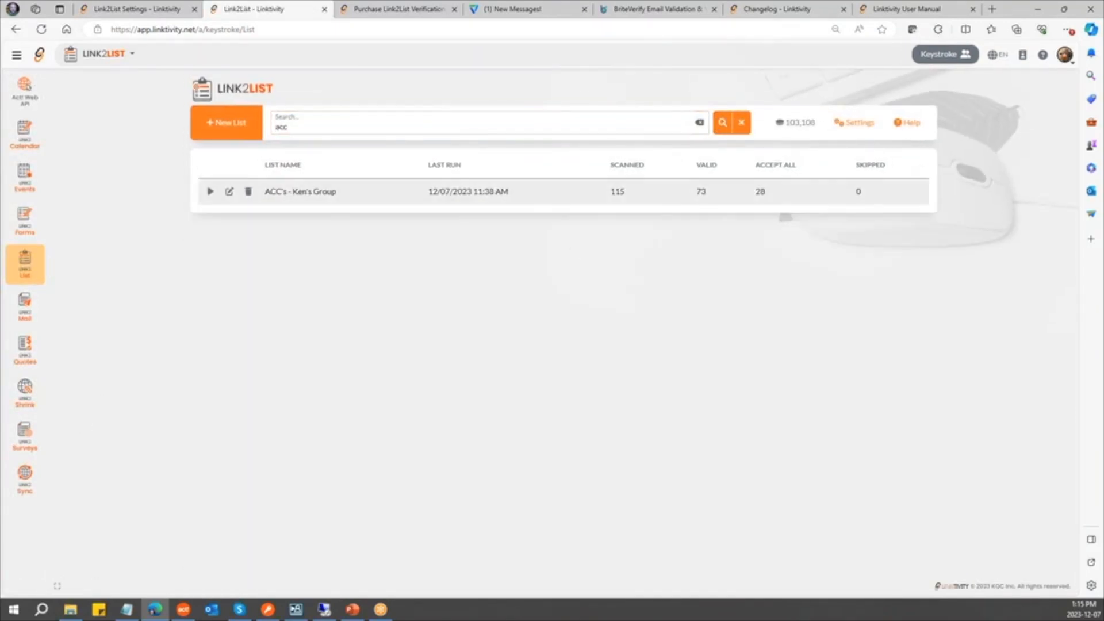
click(741, 122)
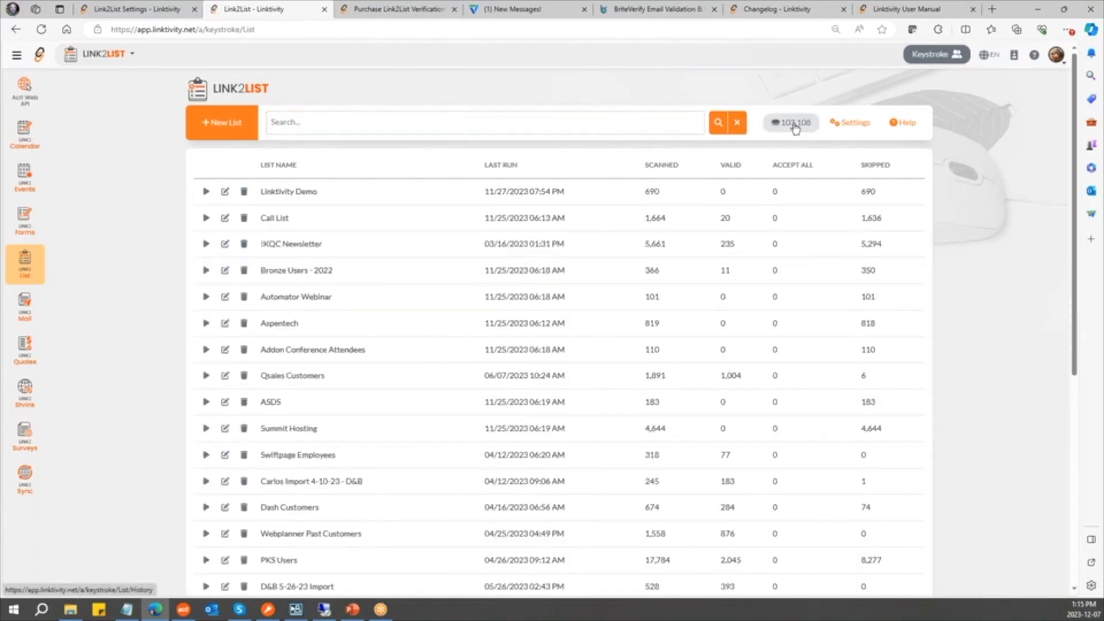
- Examine the scan block usage history, return to the list overview, and read the help on managing email lists before closing it
click(796, 123)
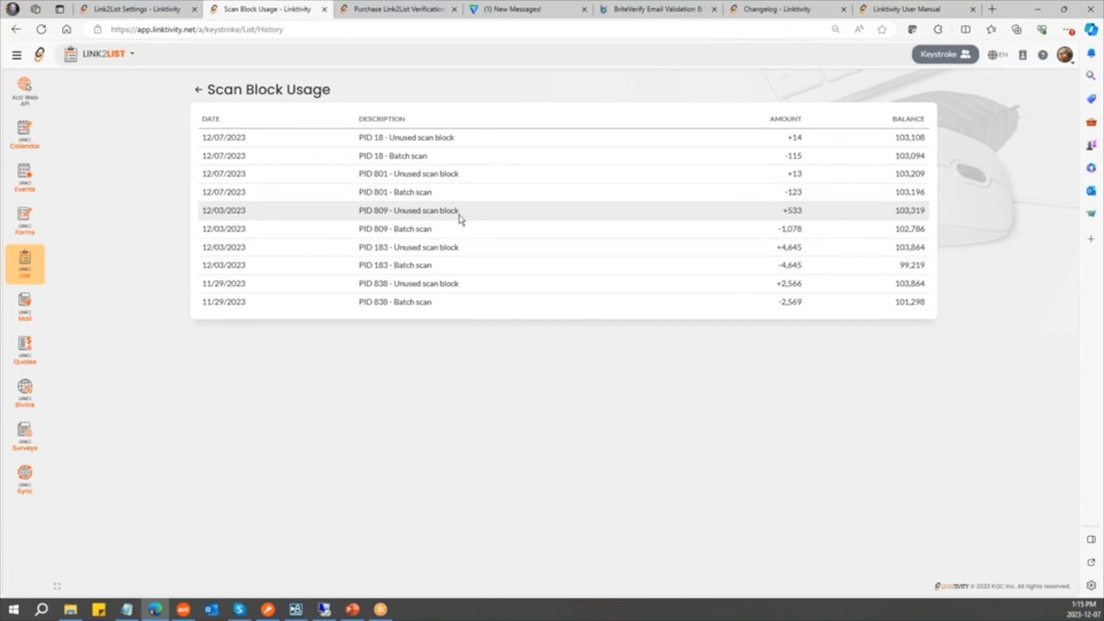
click(16, 29)
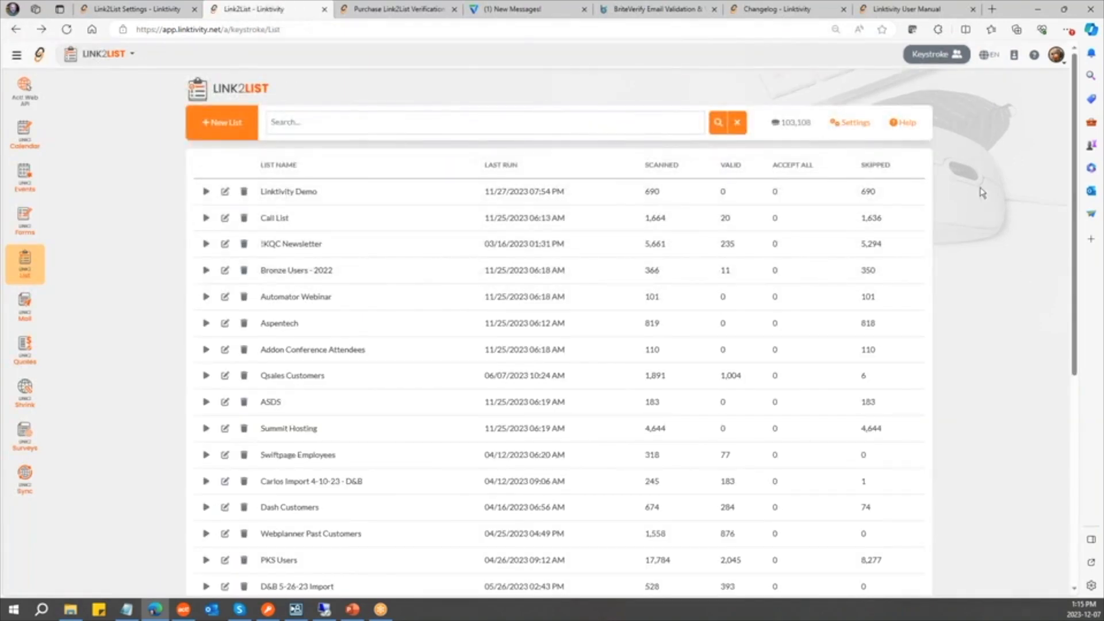
click(906, 123)
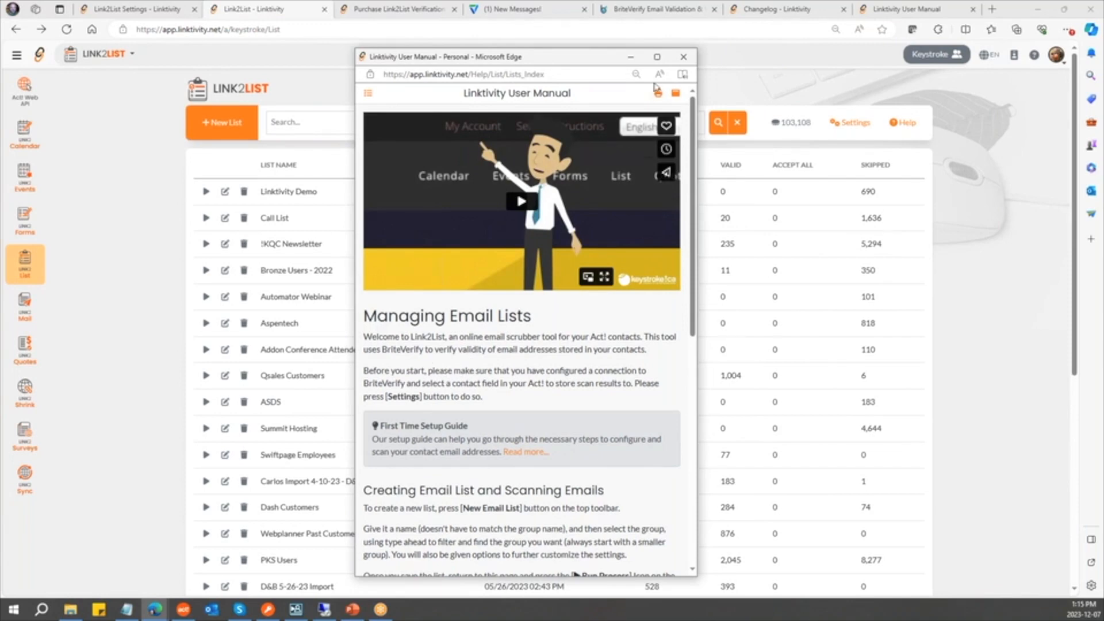
click(683, 56)
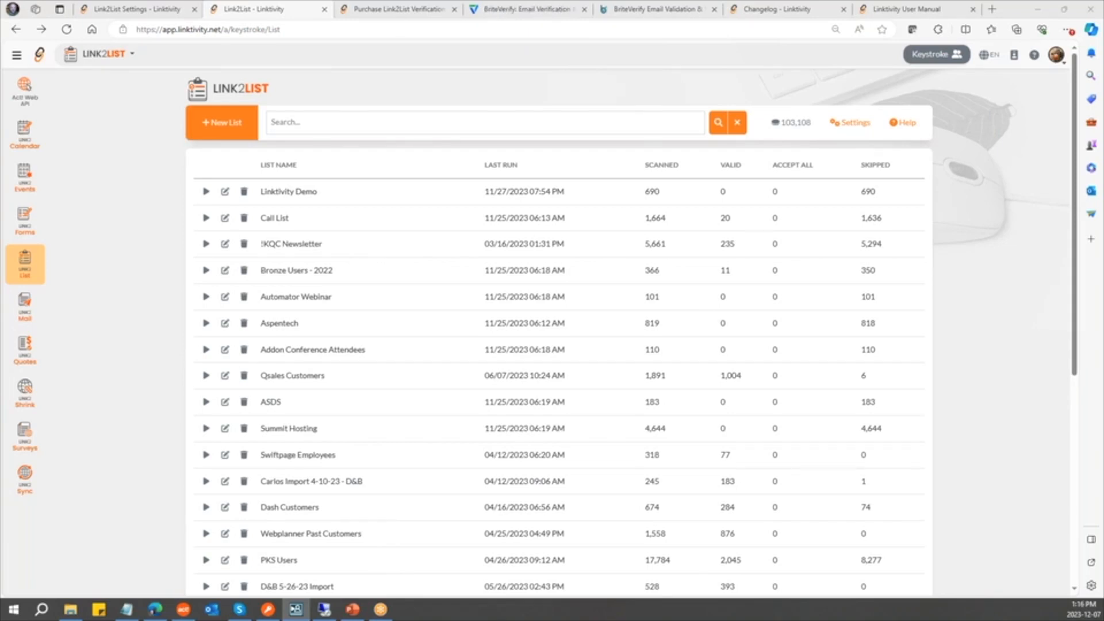
- Create a new email list and name it with the owner's first name followed by "ACC List"
click(217, 123)
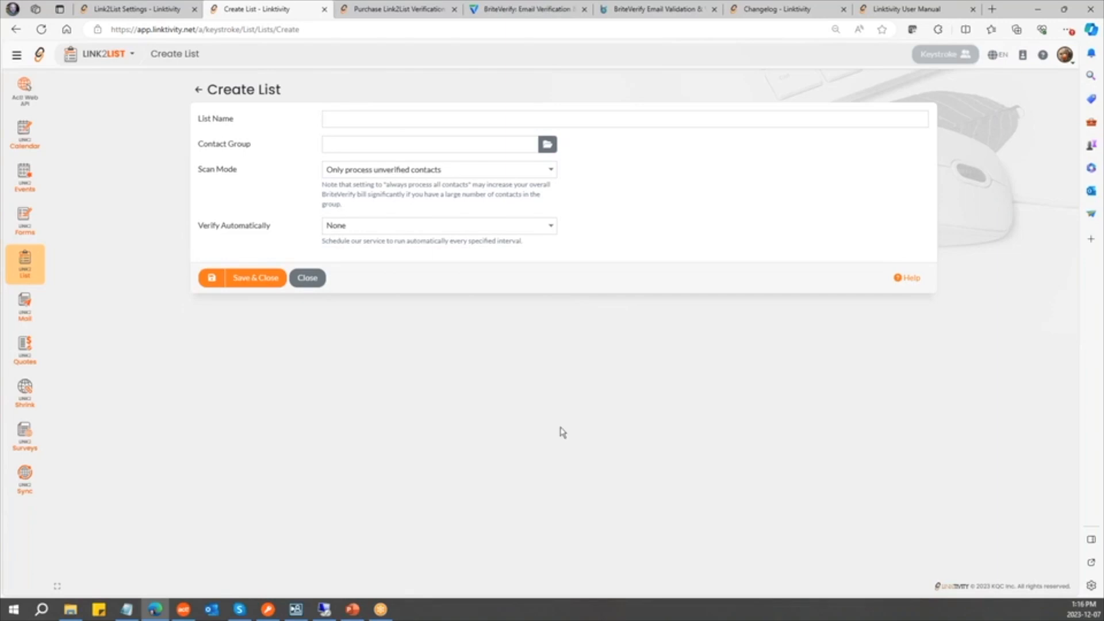
click(343, 118)
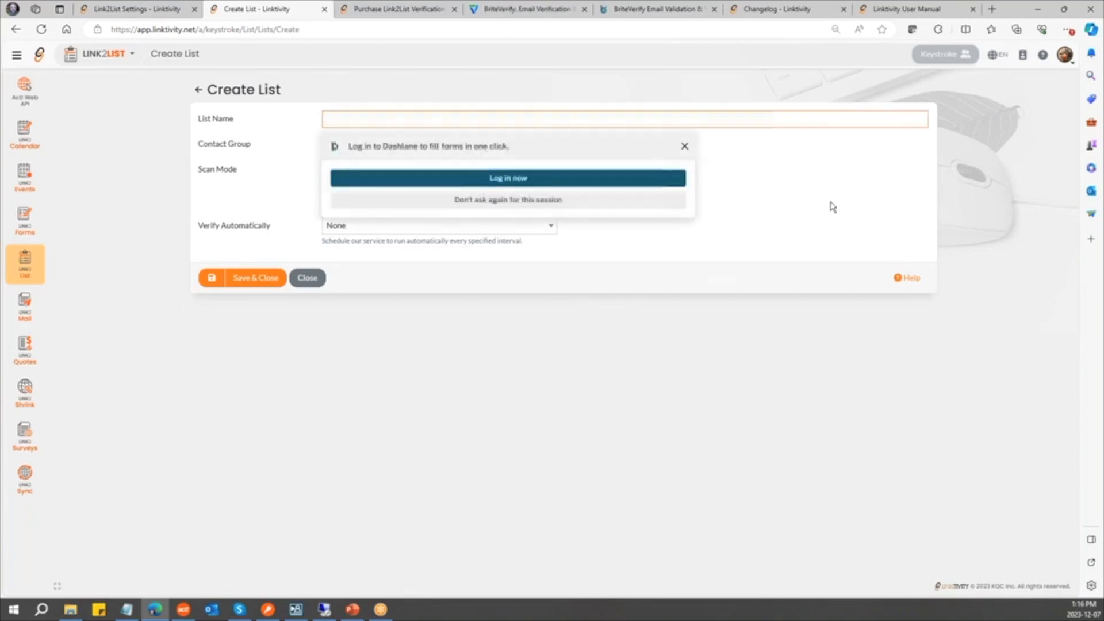
text(ken's ACC List)
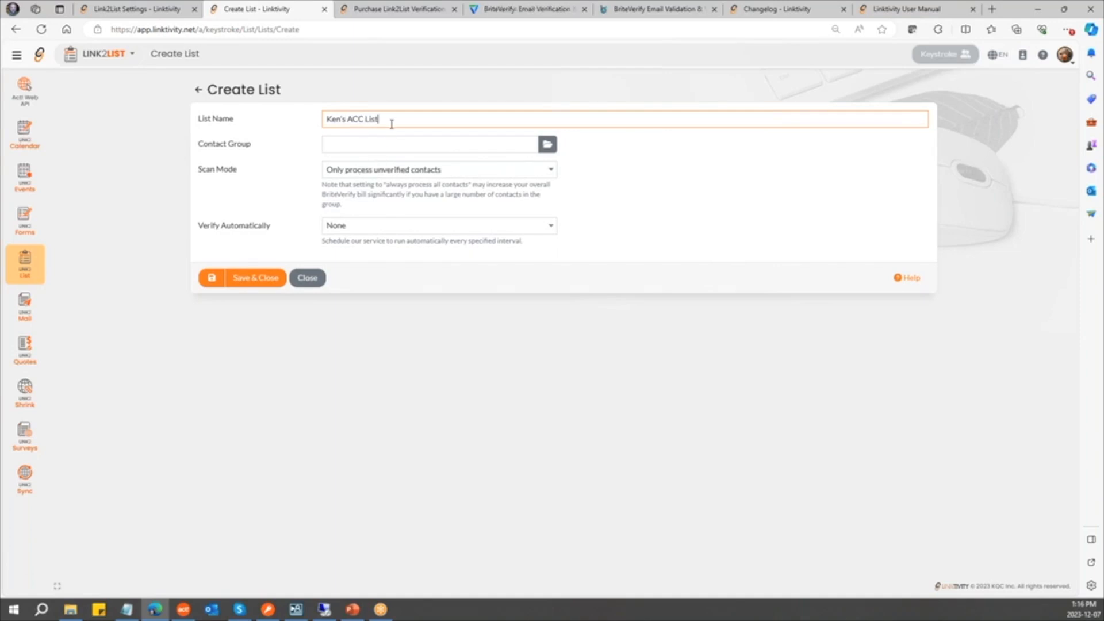
- Search the contact groups for "acc's" and assign the ACC's group under Keystroke Test Group as the list's contact group
click(345, 141)
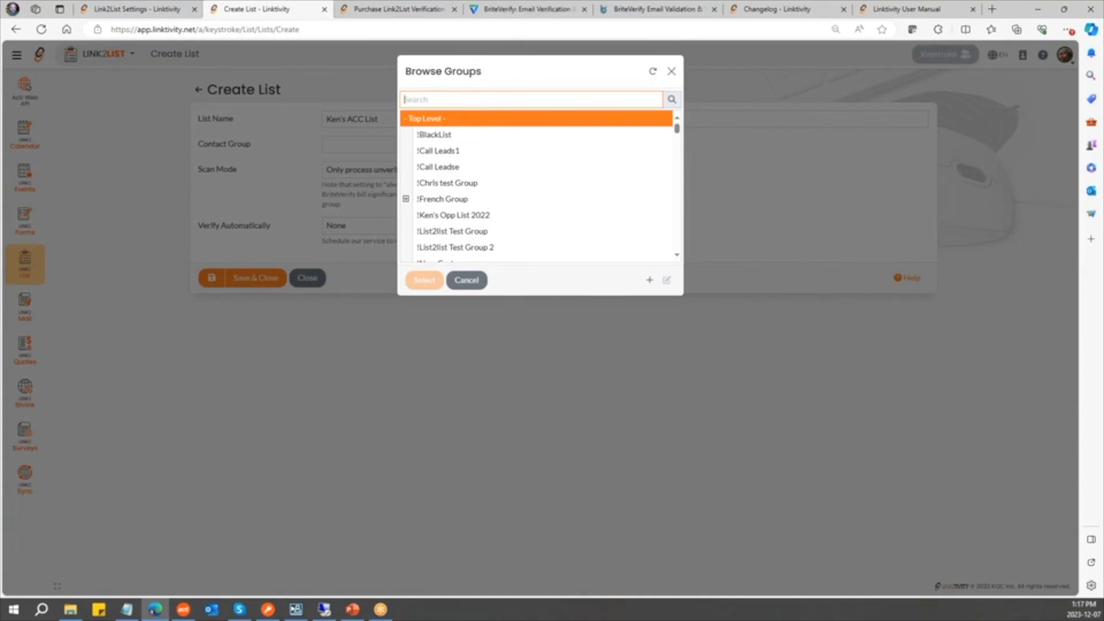
text(acc's)
click(672, 99)
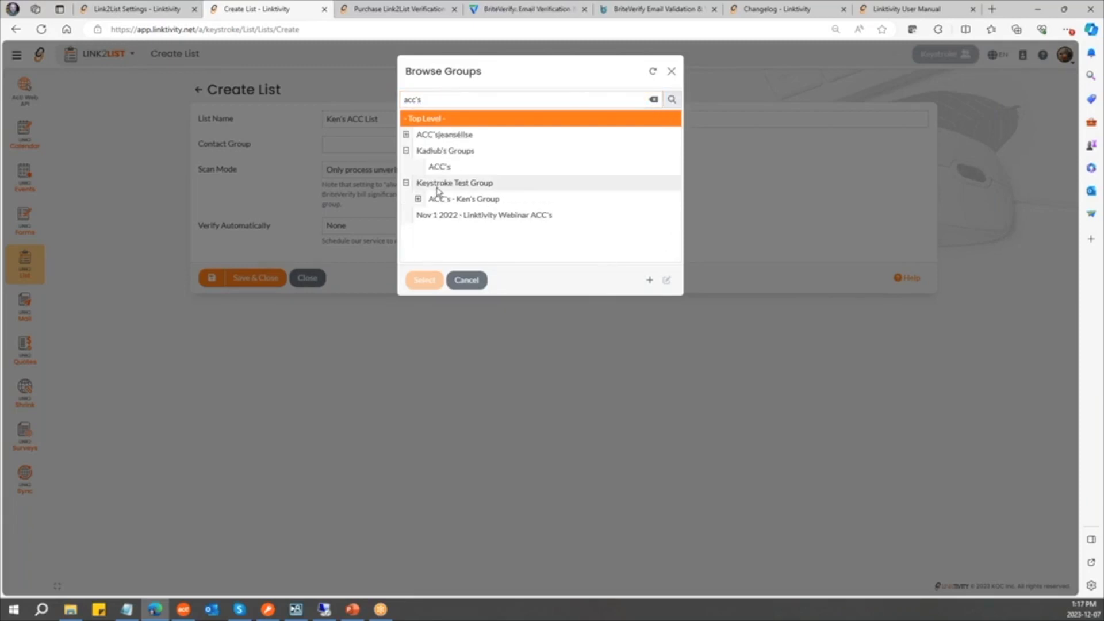
click(490, 200)
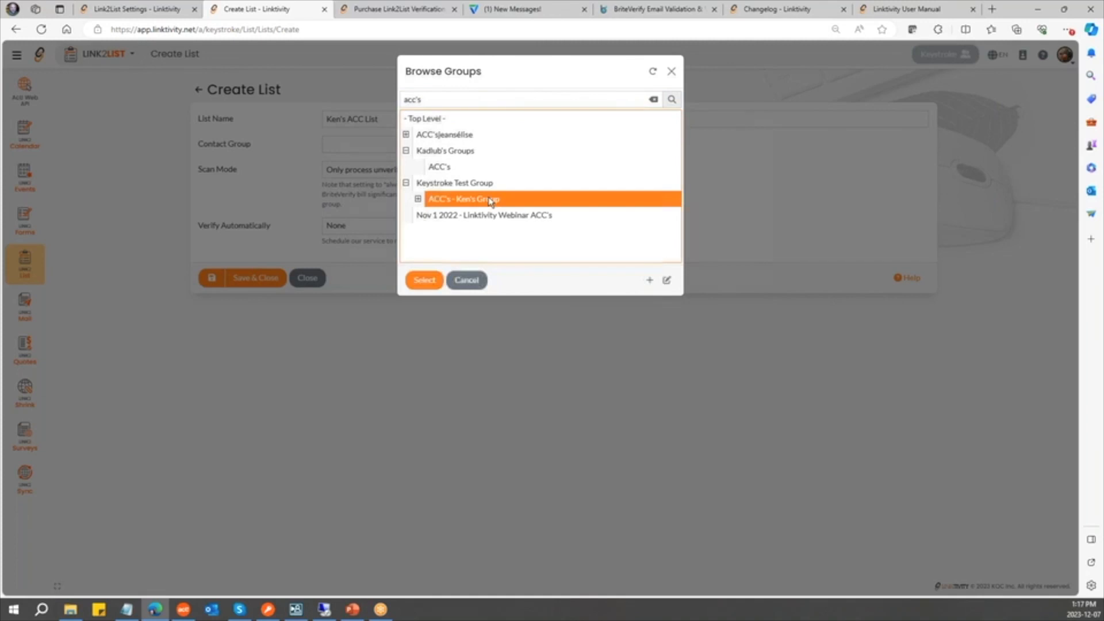
click(425, 281)
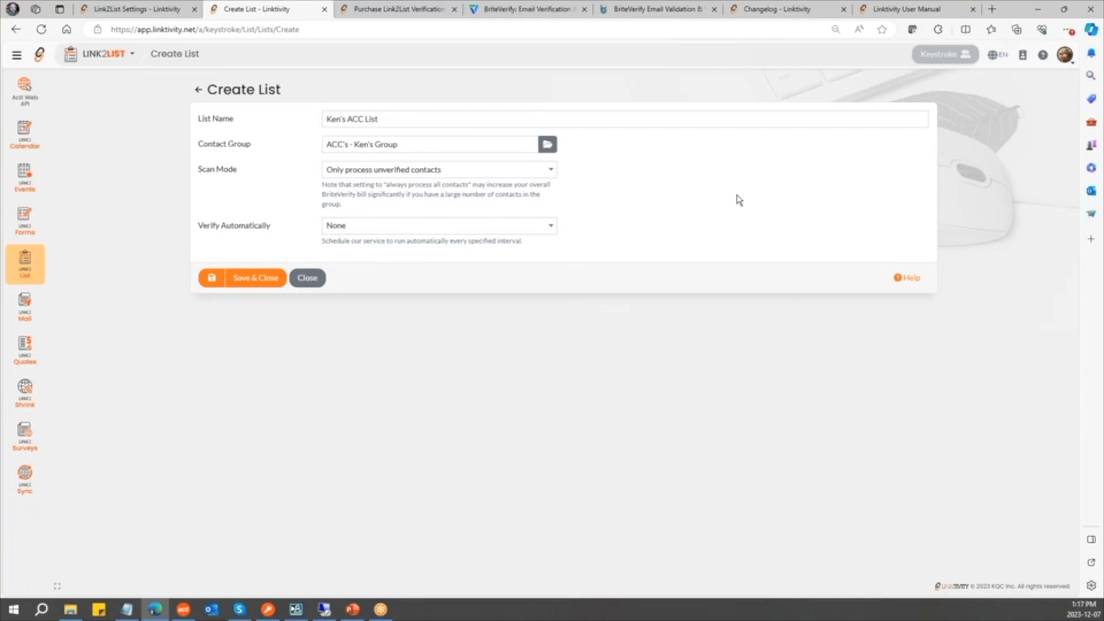
- Try the Always process all contacts scan mode, restore Only process unverified contacts, and view the automatic verification intervals without changing them
click(549, 171)
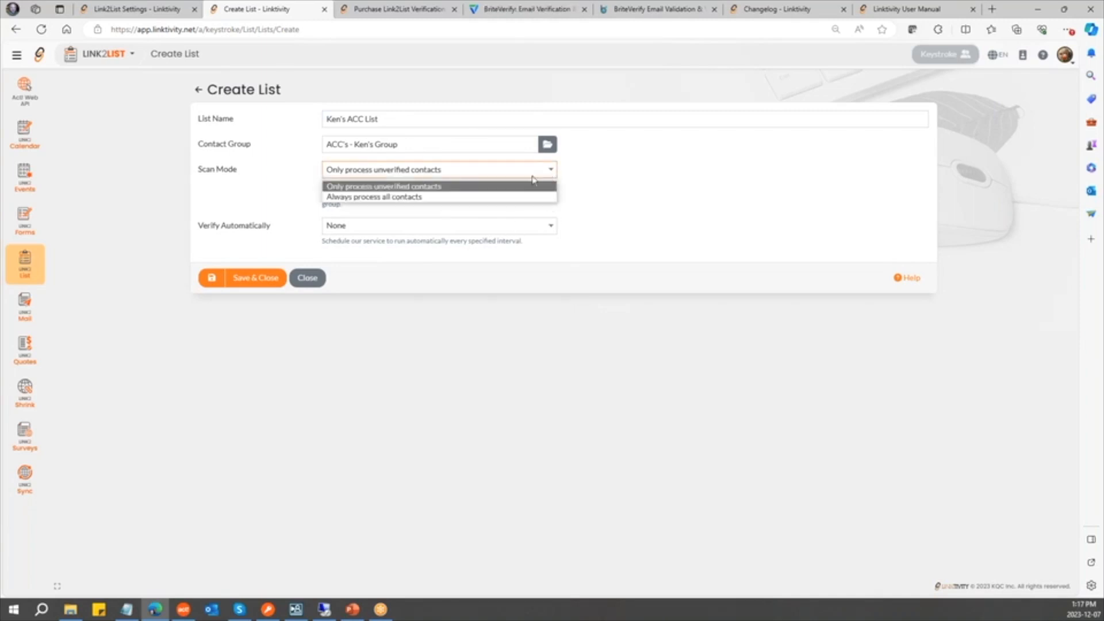
click(451, 199)
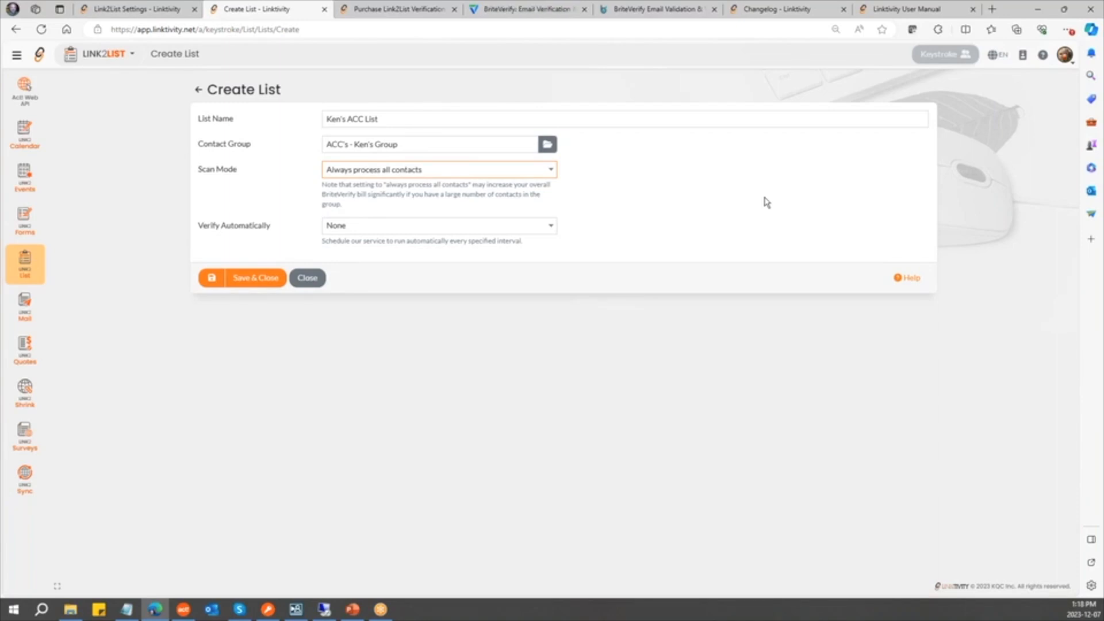
click(551, 173)
click(457, 185)
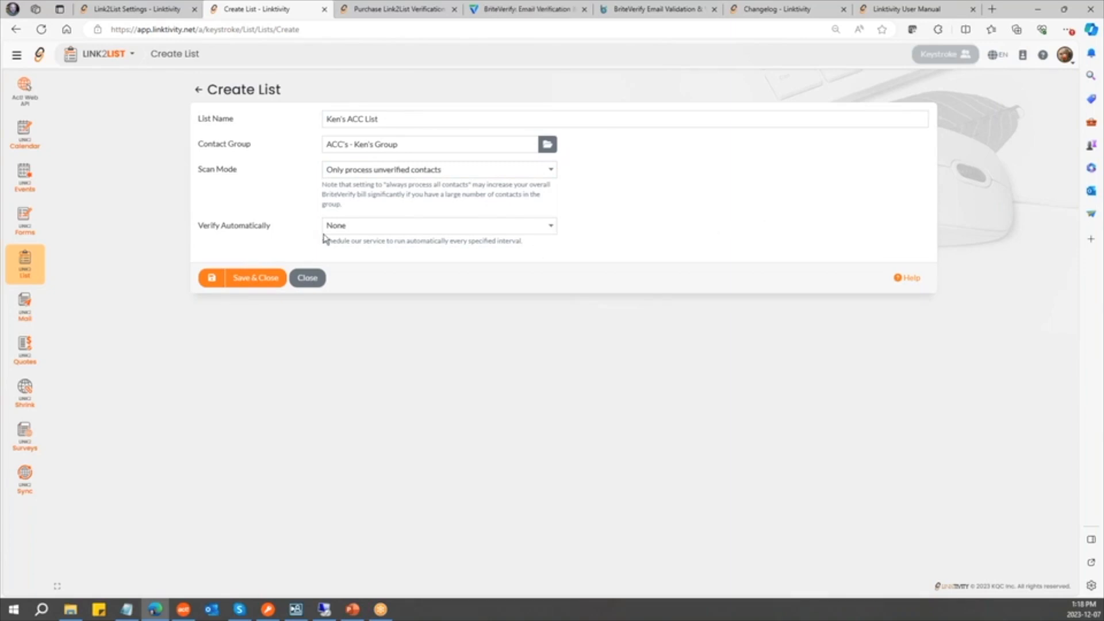
click(552, 227)
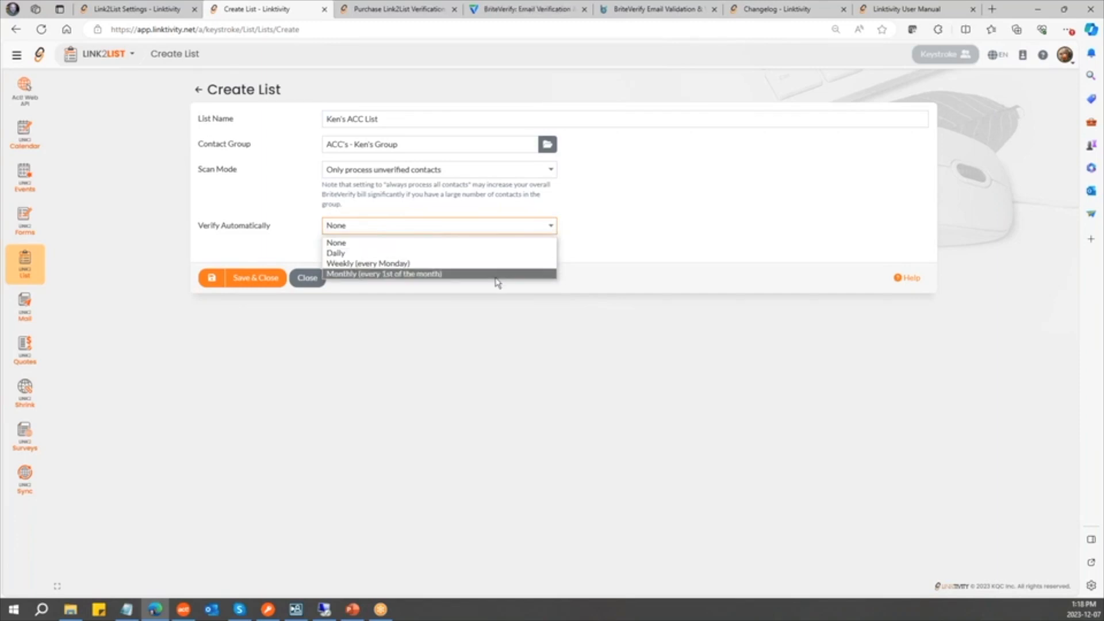
click(784, 212)
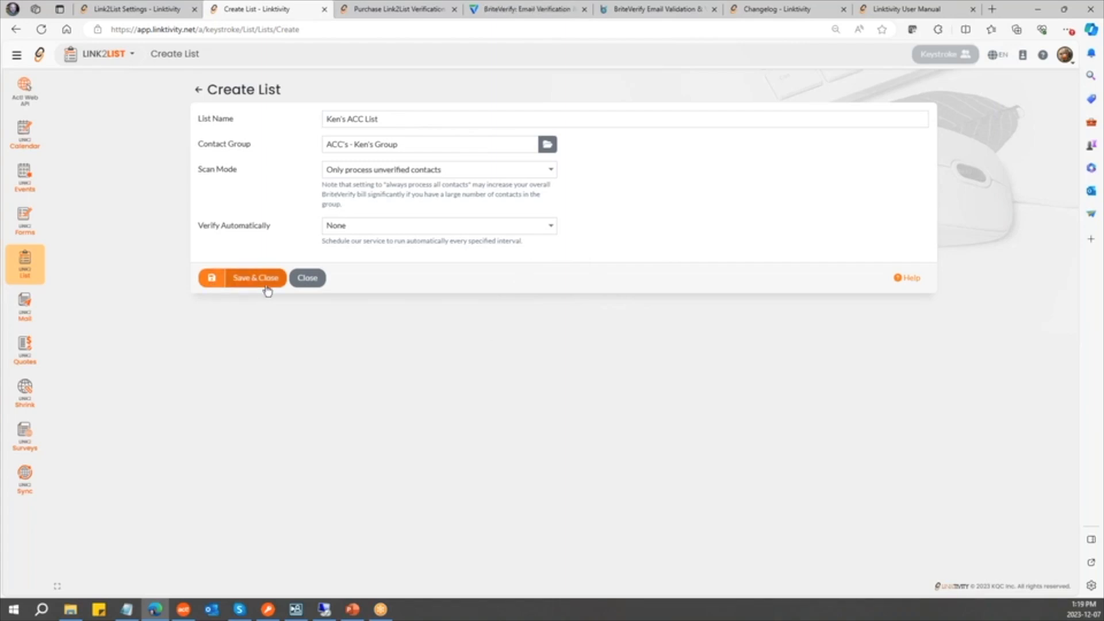
- Save the new list, run its email verification to the end, and dismiss the completion message
click(212, 279)
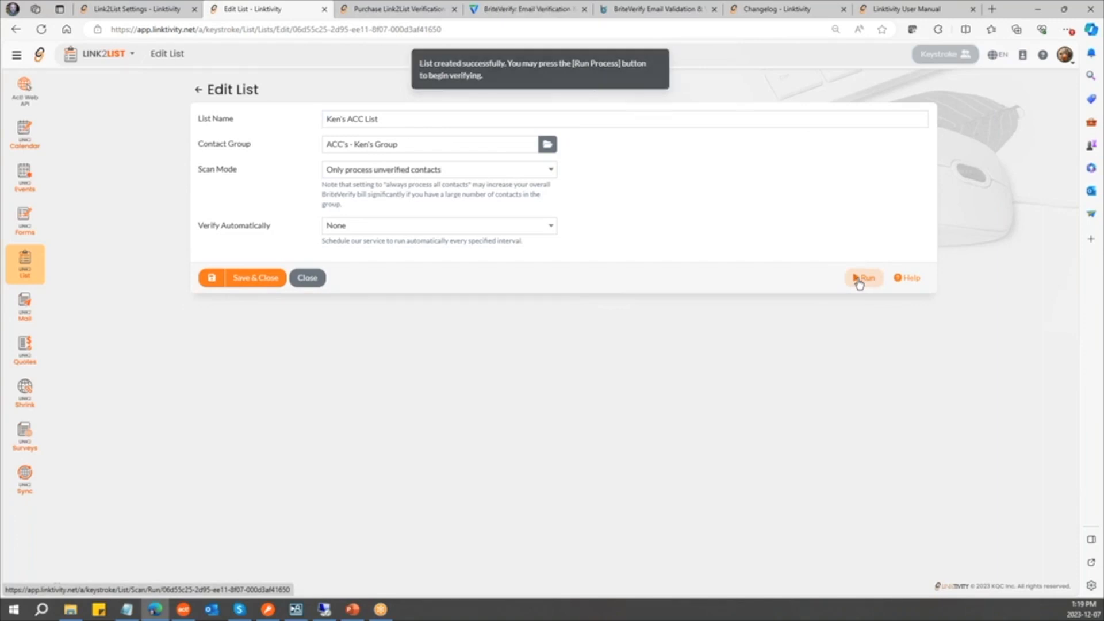
click(857, 280)
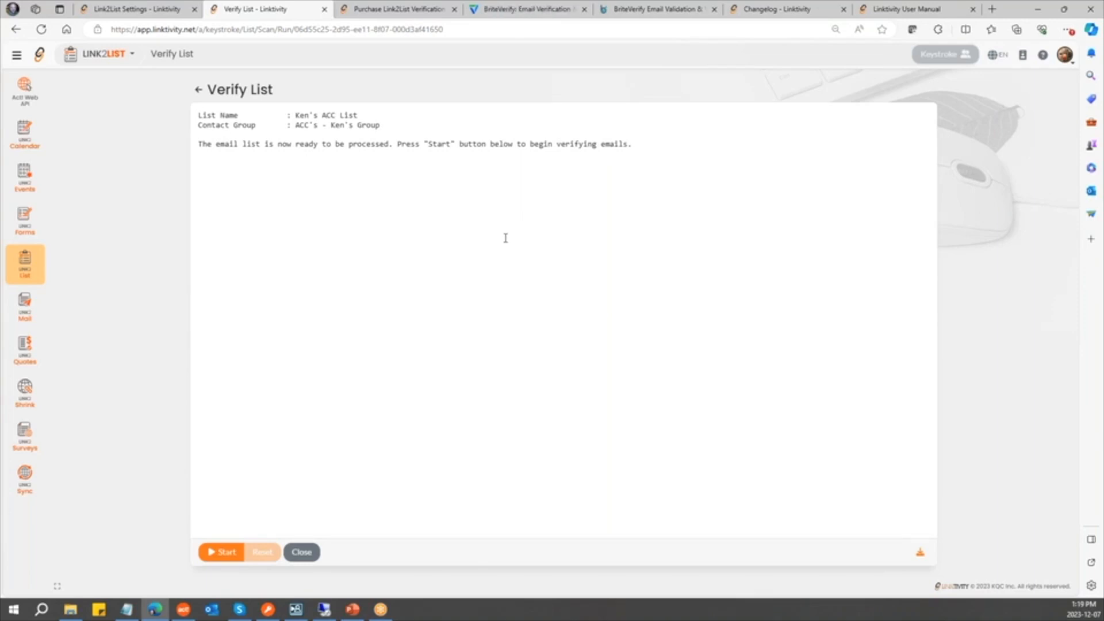
click(222, 554)
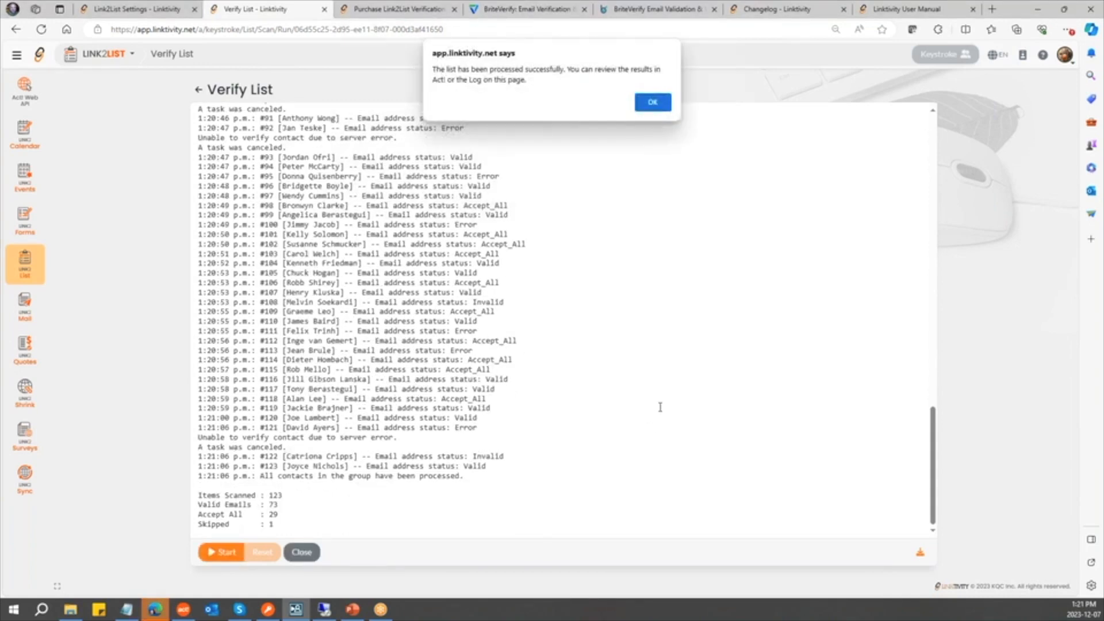
click(653, 102)
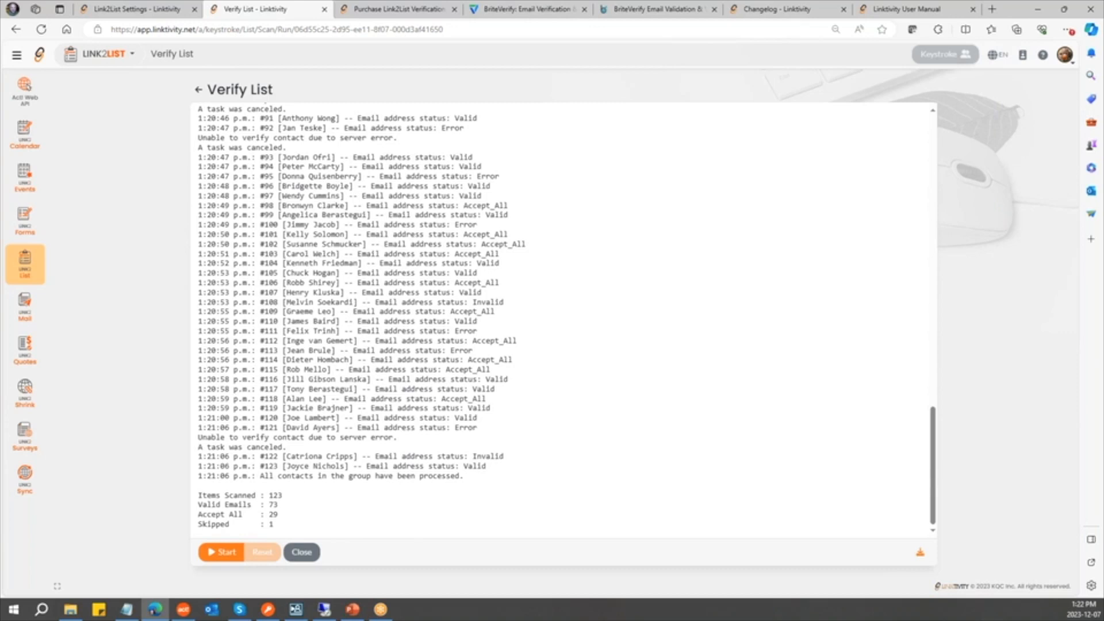
- Switch to Act! in the remote desktop session and look up groups whose name contains "acc"
key(alt+Tab)
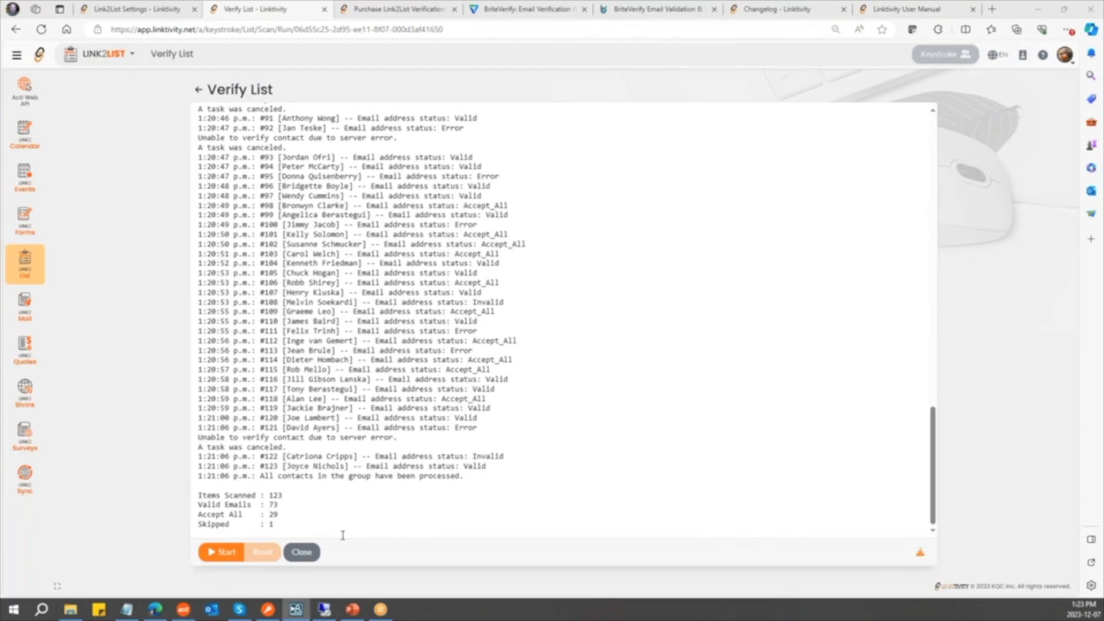
mouse_move(325, 613)
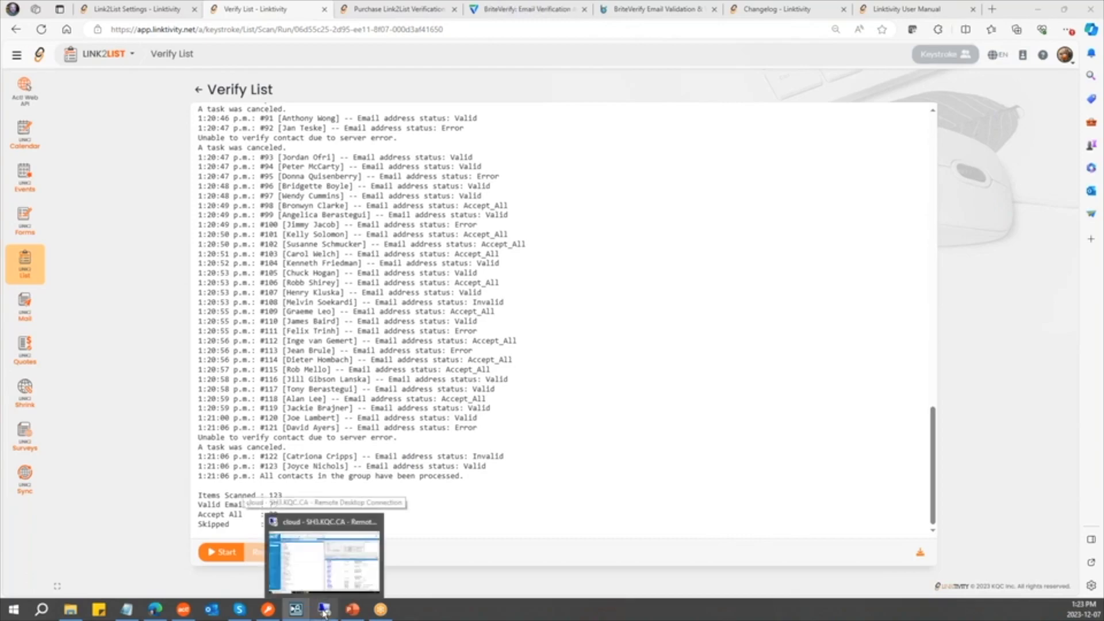
click(384, 565)
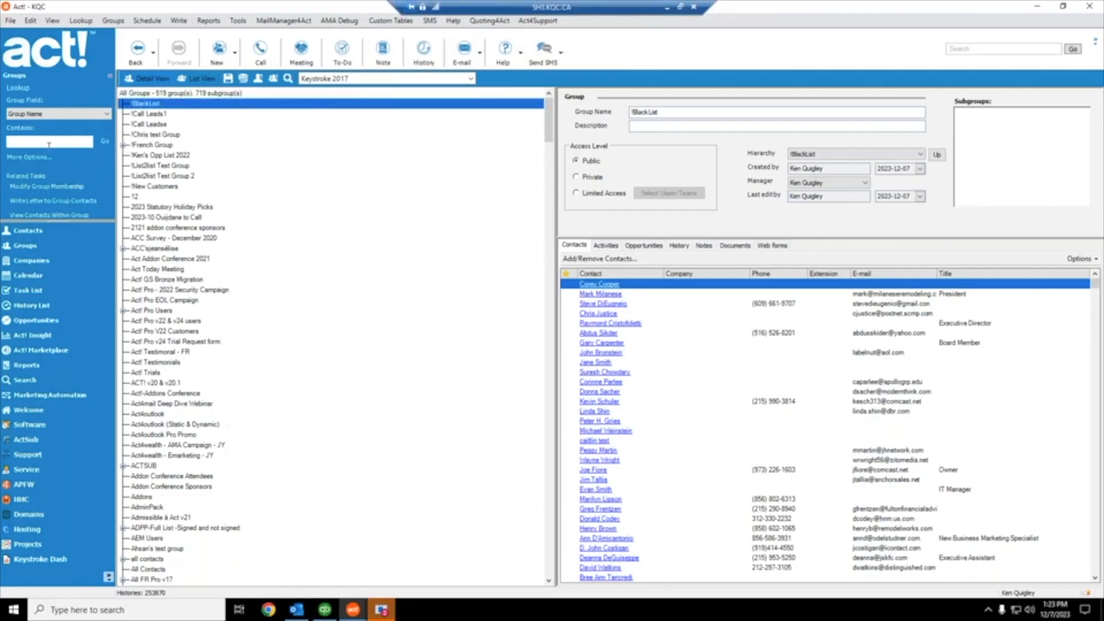
click(50, 142)
text(acc)
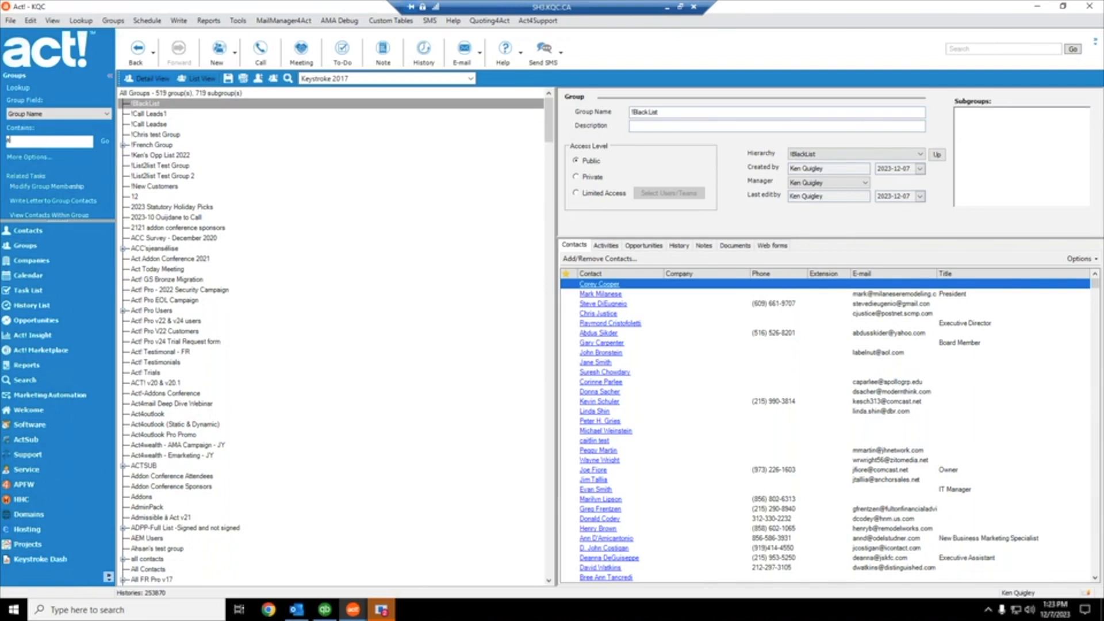
click(105, 144)
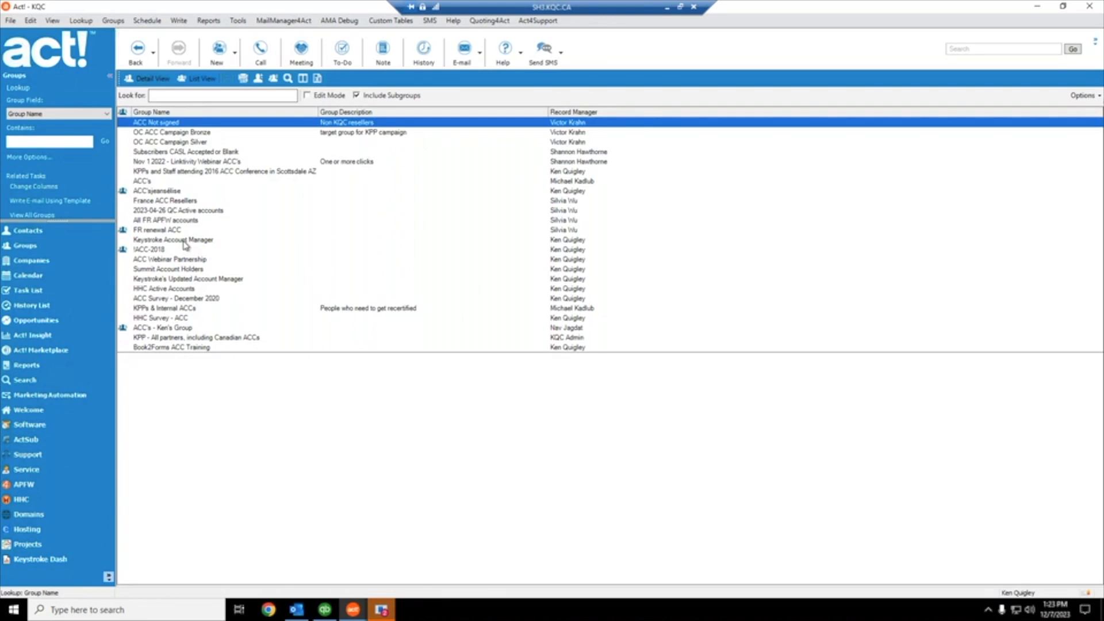
- Create a contact lookup from the ACC's group and examine the contacts' Email Address Status column
click(148, 183)
right_click(149, 184)
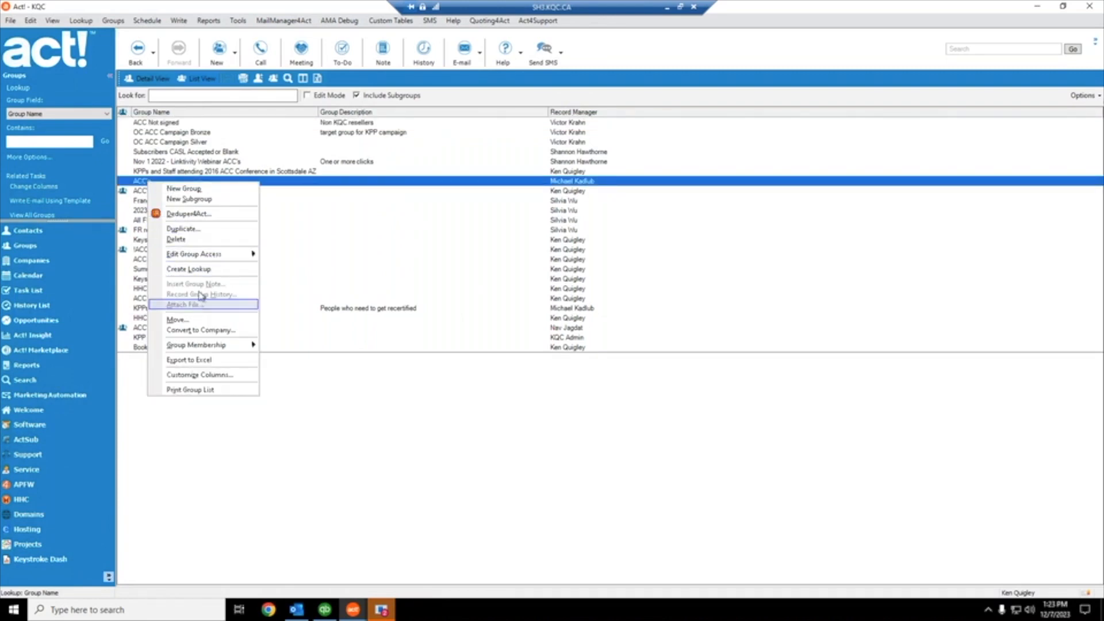
click(205, 270)
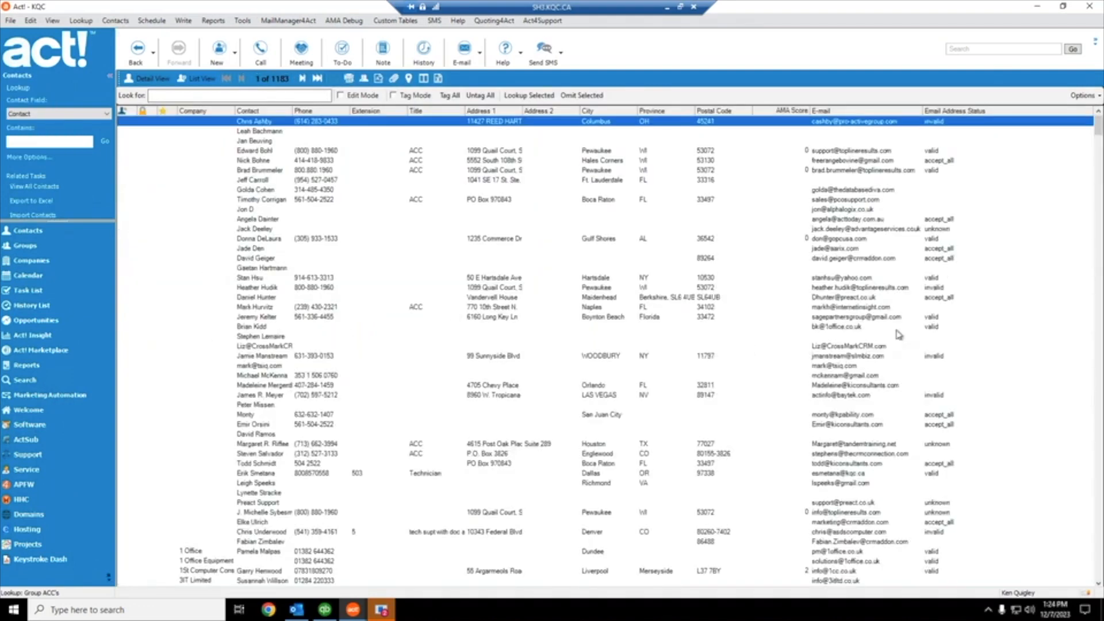
click(946, 162)
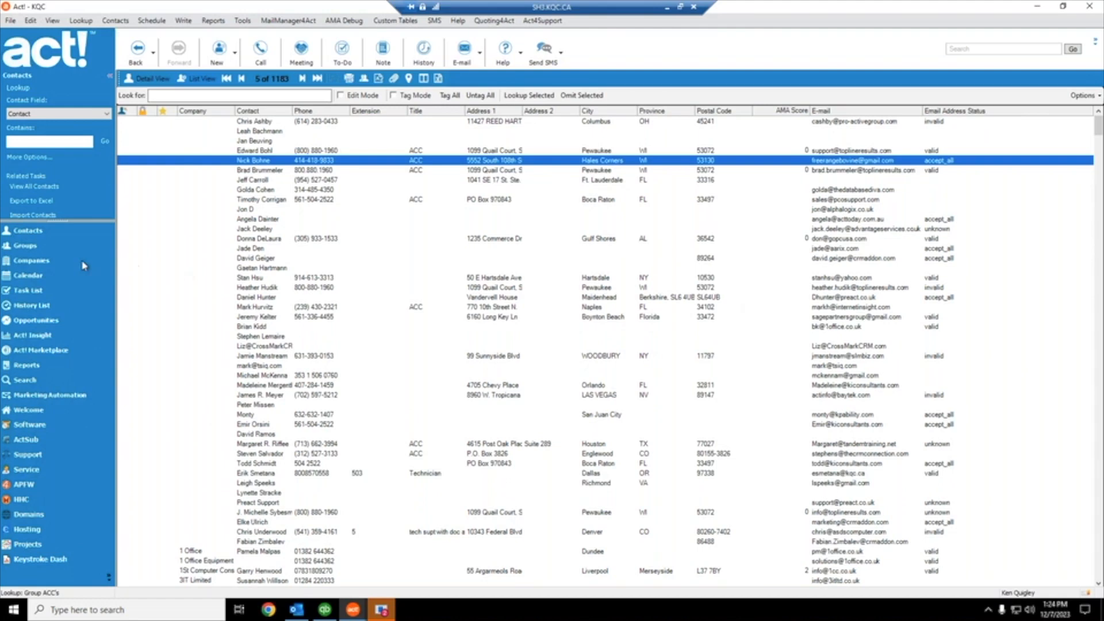
click(30, 247)
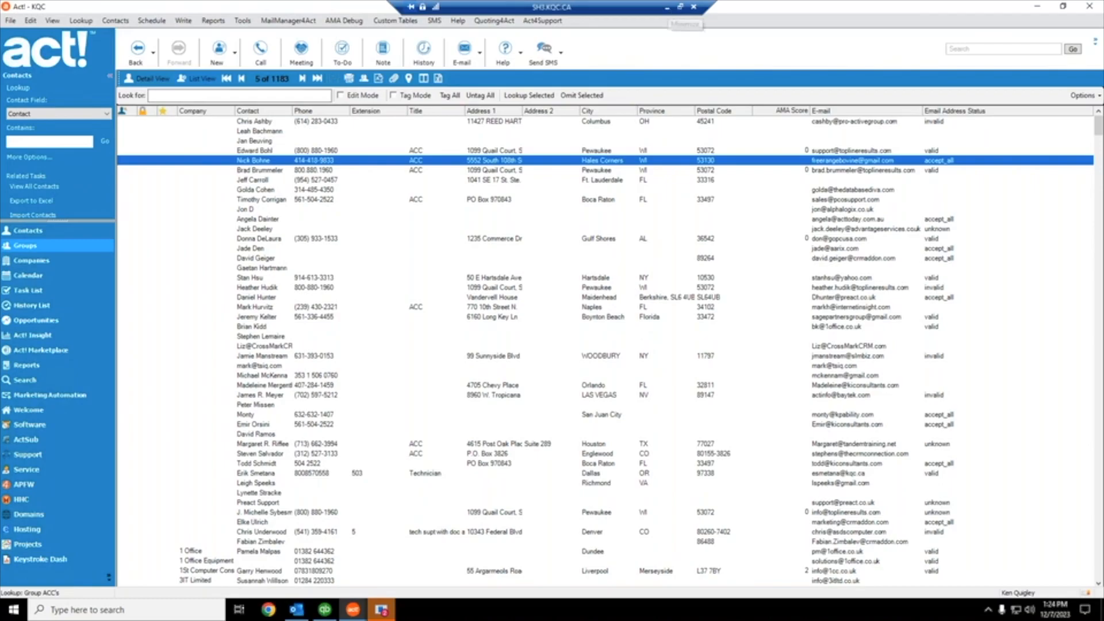
- Return to Link2List in the browser and review the list's verification log from its beginning to the closing summary
key(alt+Tab)
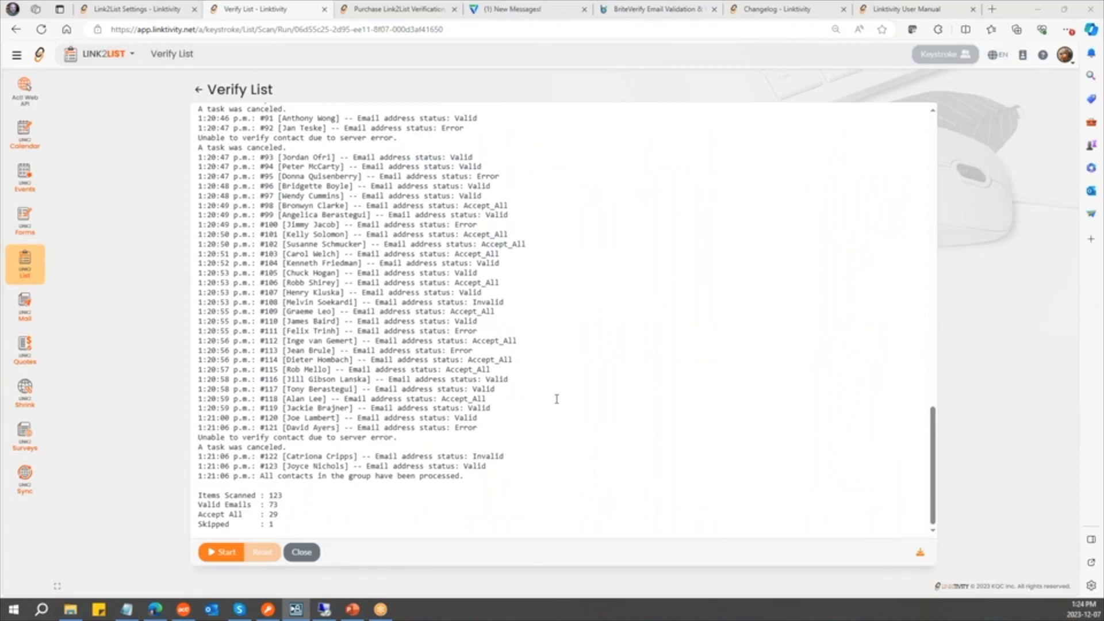
scroll(475, 394, up, 7)
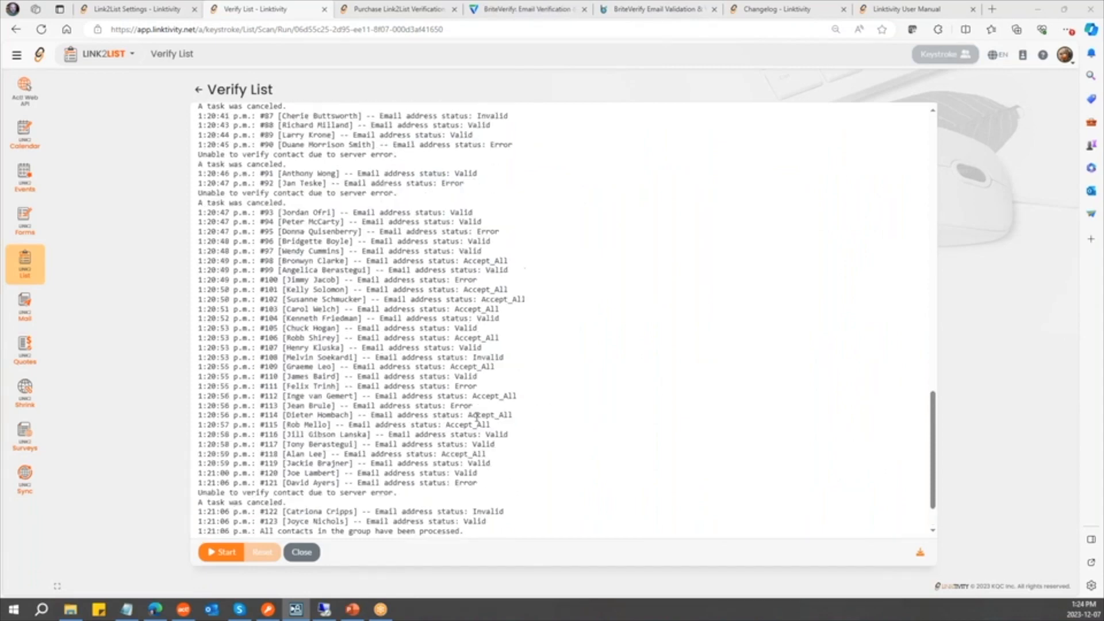
scroll(473, 391, up, 12)
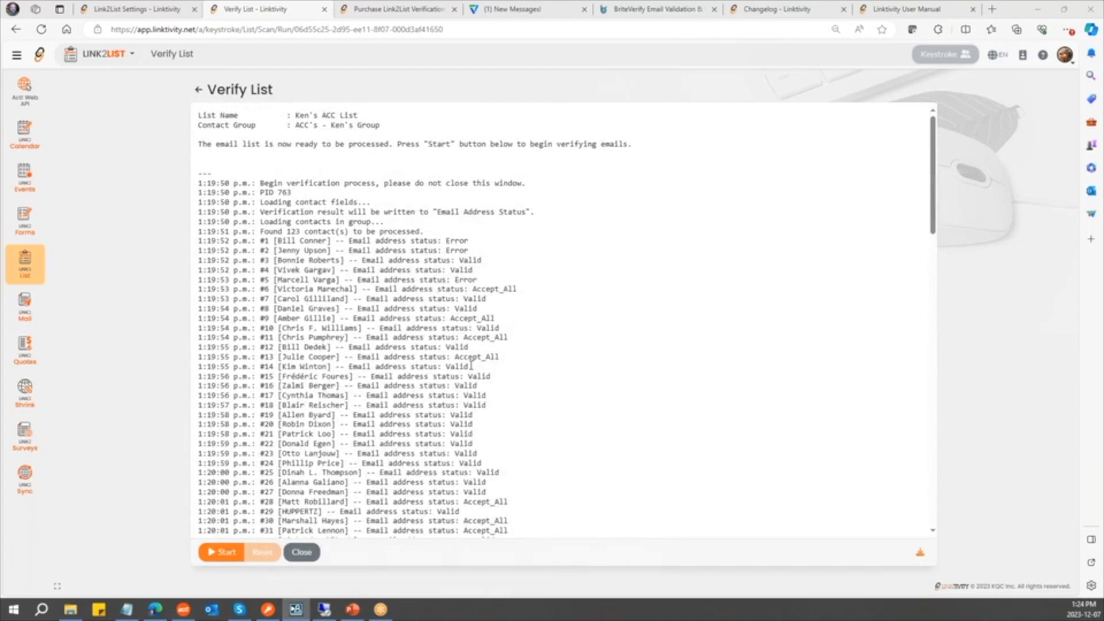
scroll(471, 371, down, 7)
scroll(470, 371, down, 12)
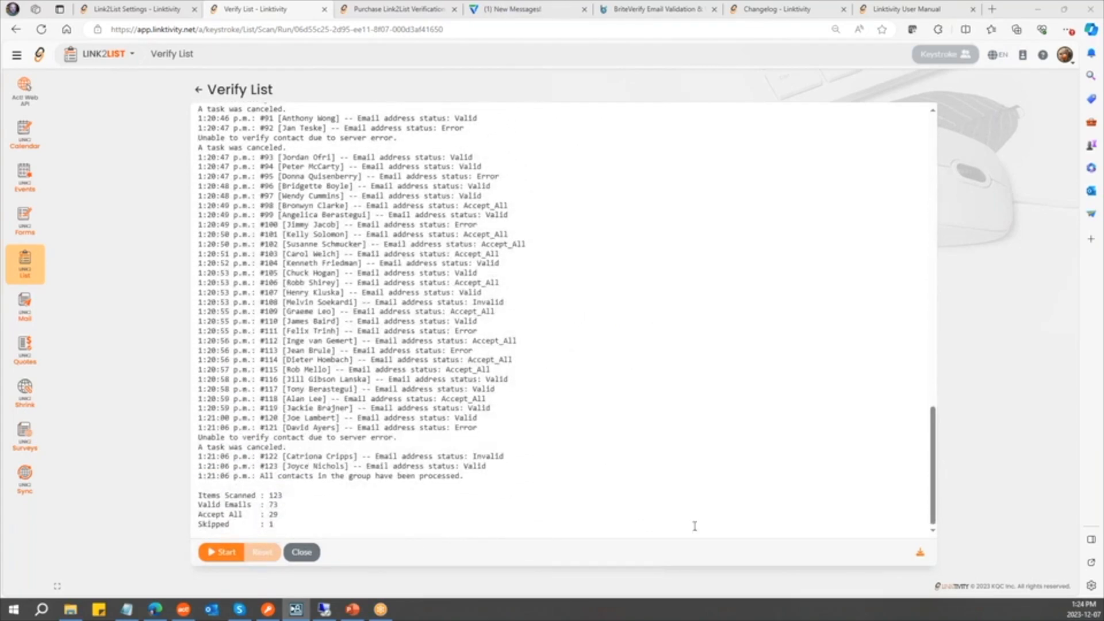
- Download the verification log as a text file and read it through to the summary before closing it
click(921, 554)
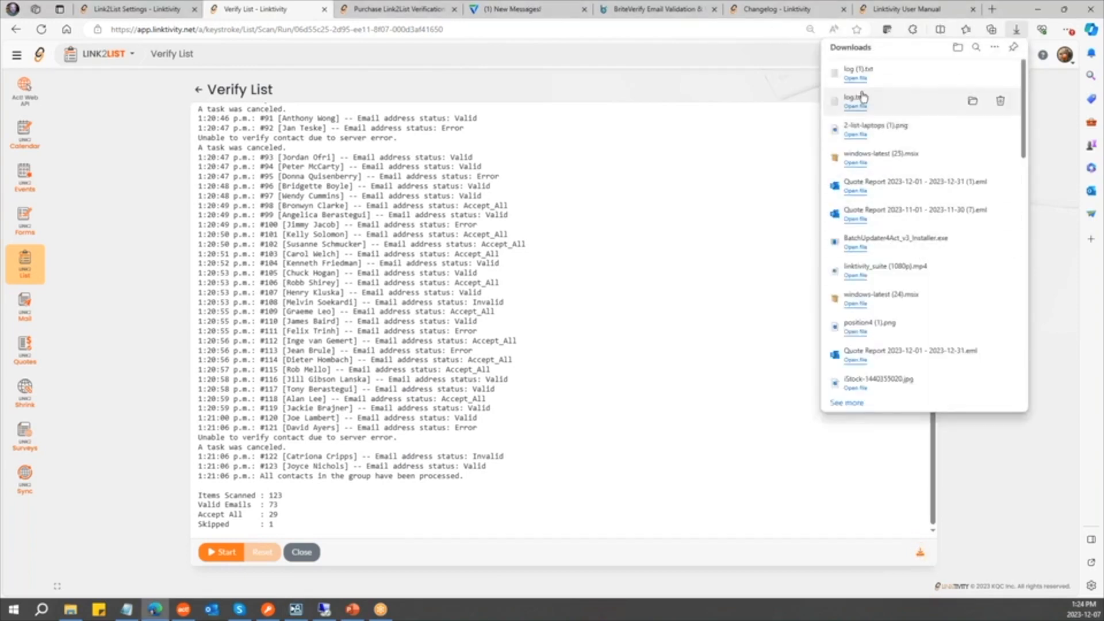
click(857, 79)
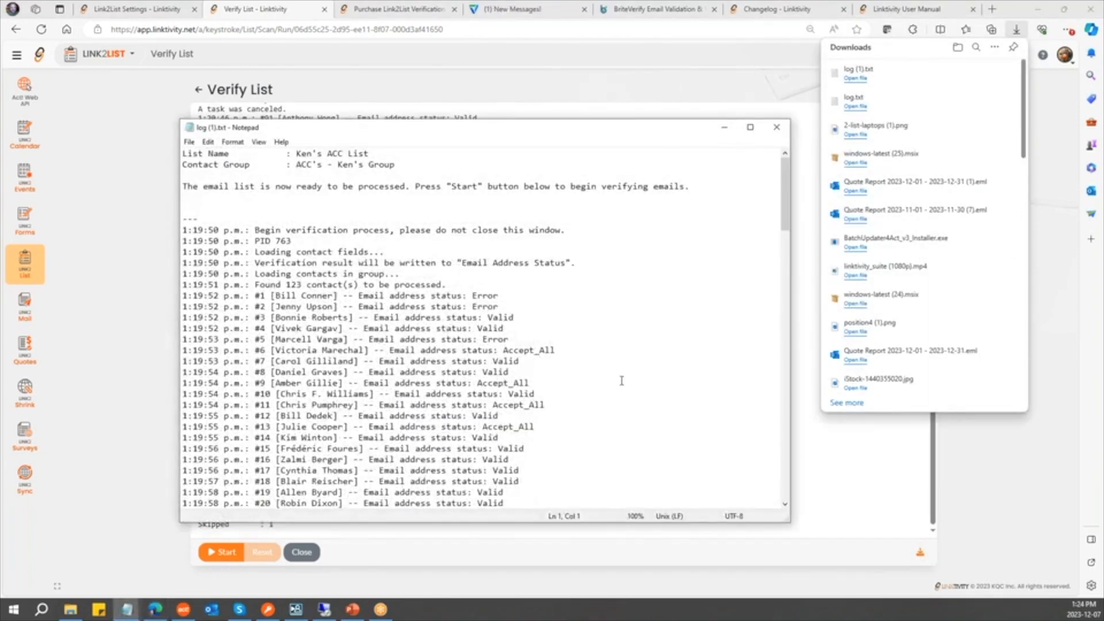
scroll(615, 381, down, 6)
scroll(614, 380, down, 20)
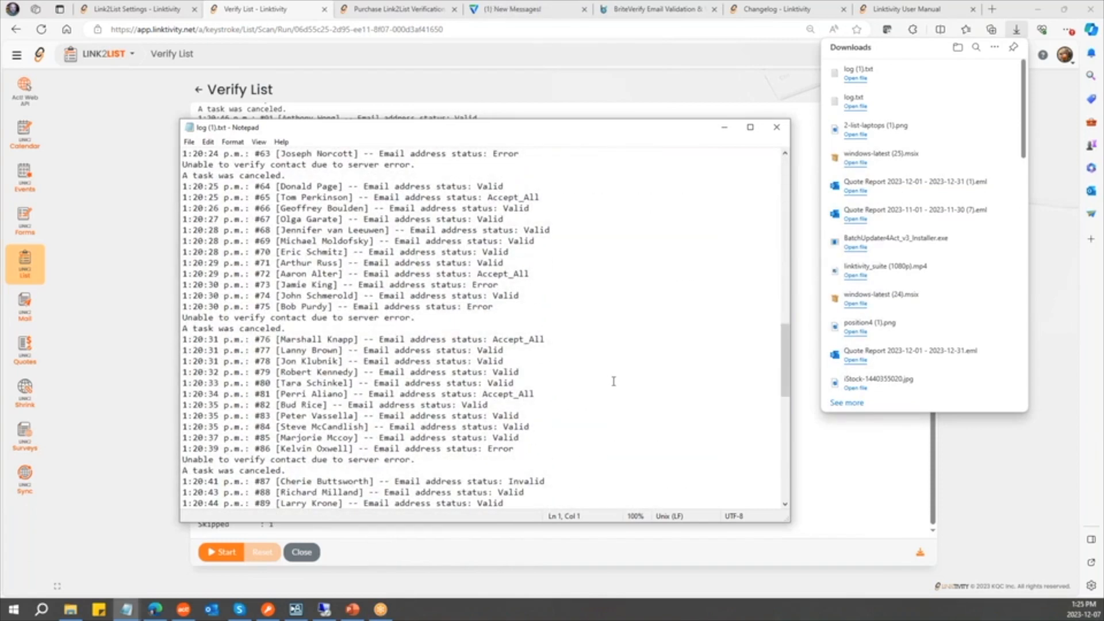
scroll(614, 381, down, 5)
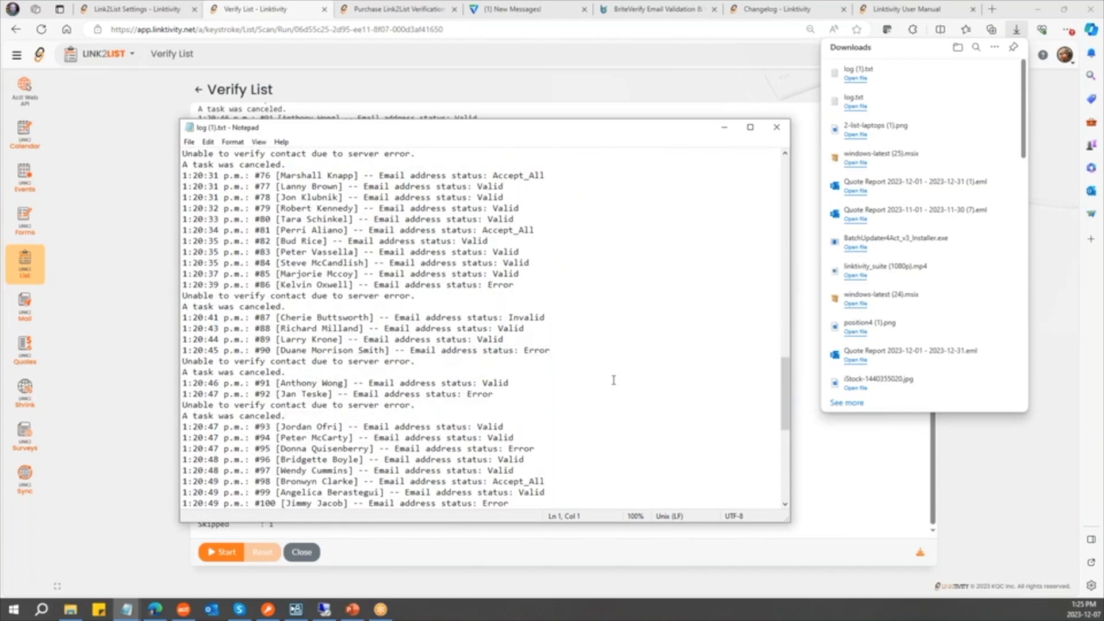
scroll(614, 380, down, 10)
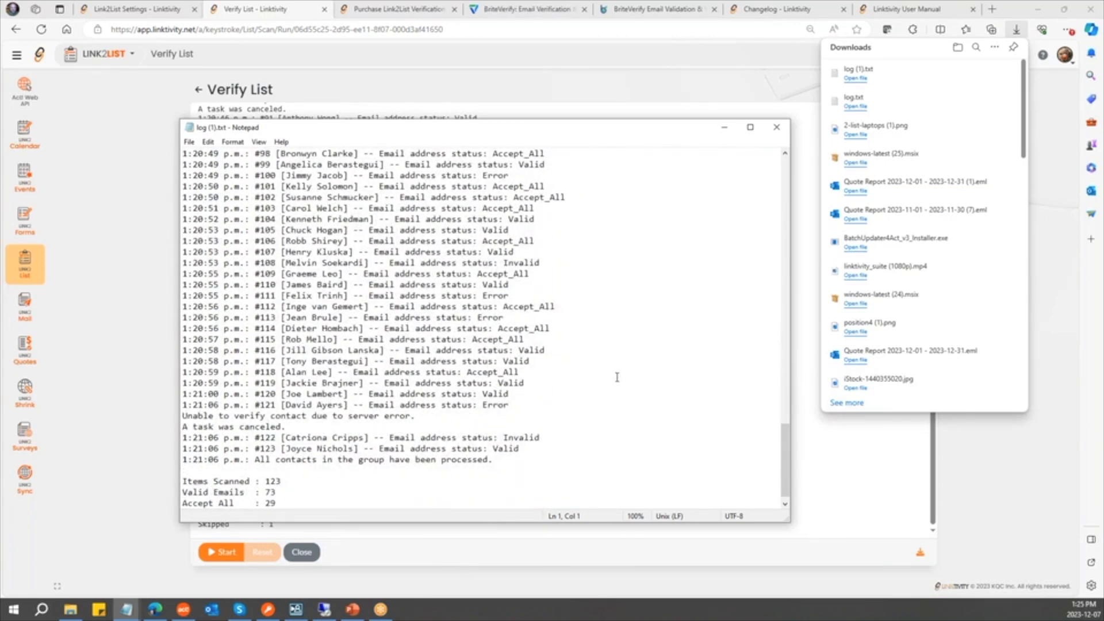
scroll(616, 378, down, 1)
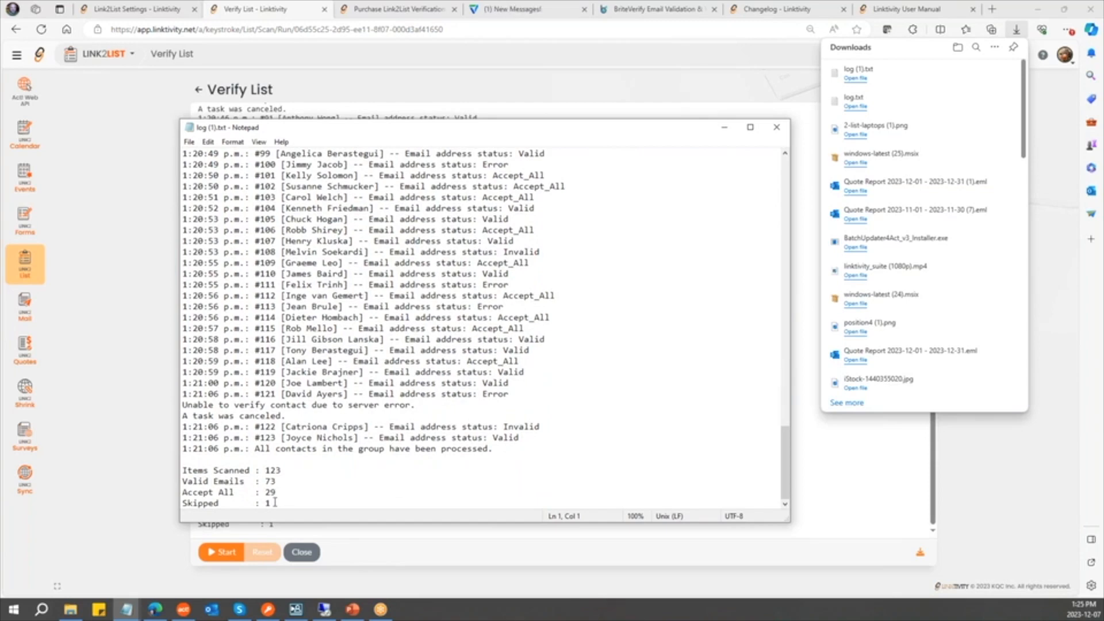
click(776, 128)
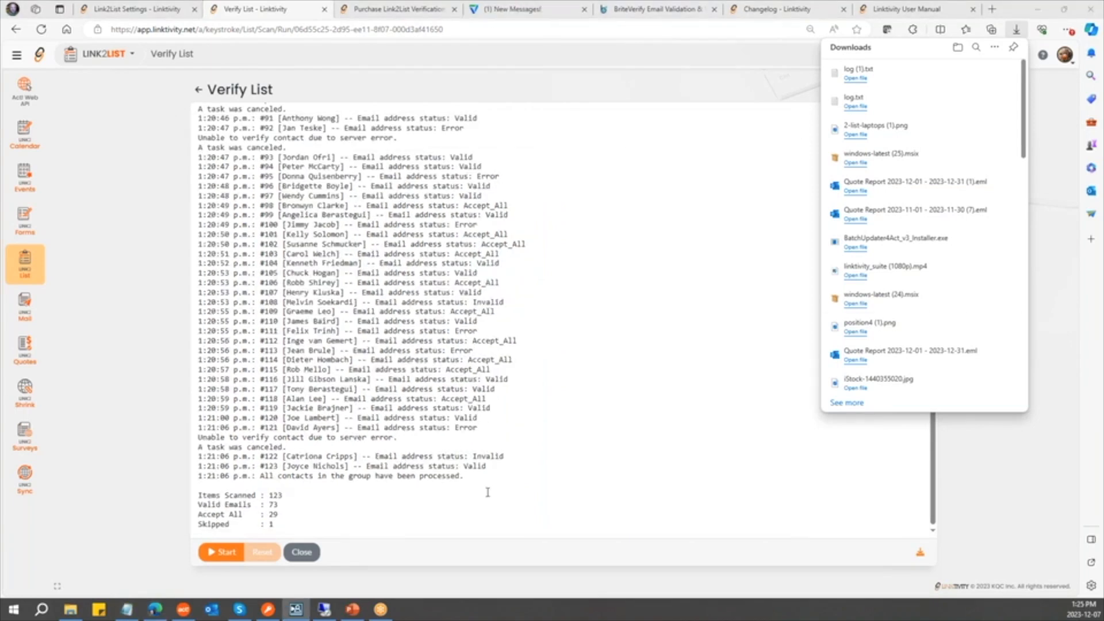
- Switch to the local Act! and open the membership criteria of the !Call Leads1 group
click(184, 612)
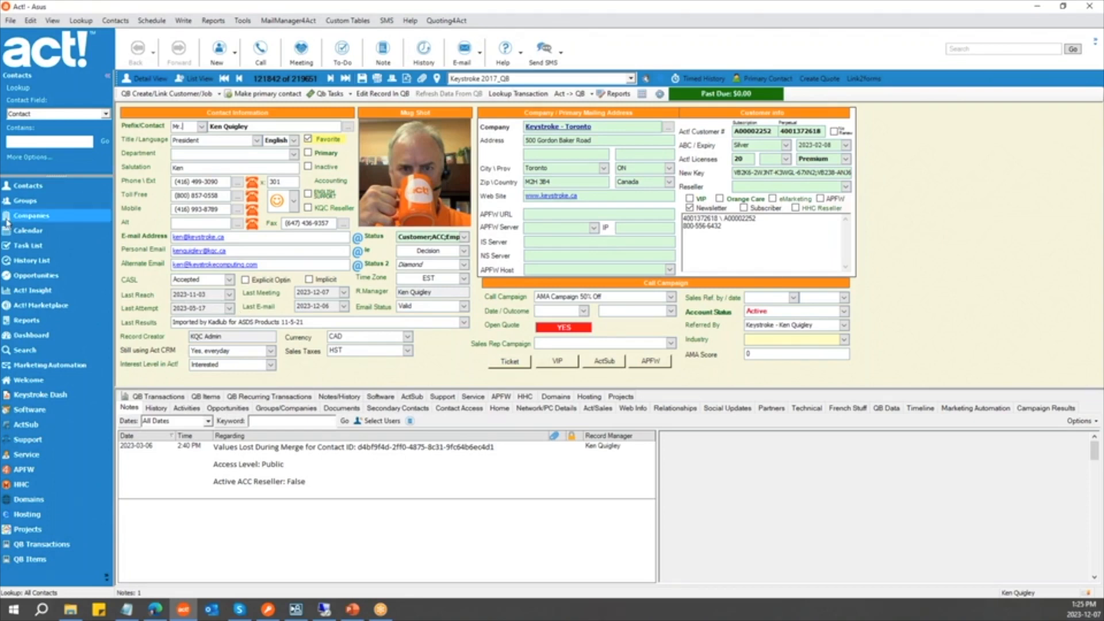
click(33, 203)
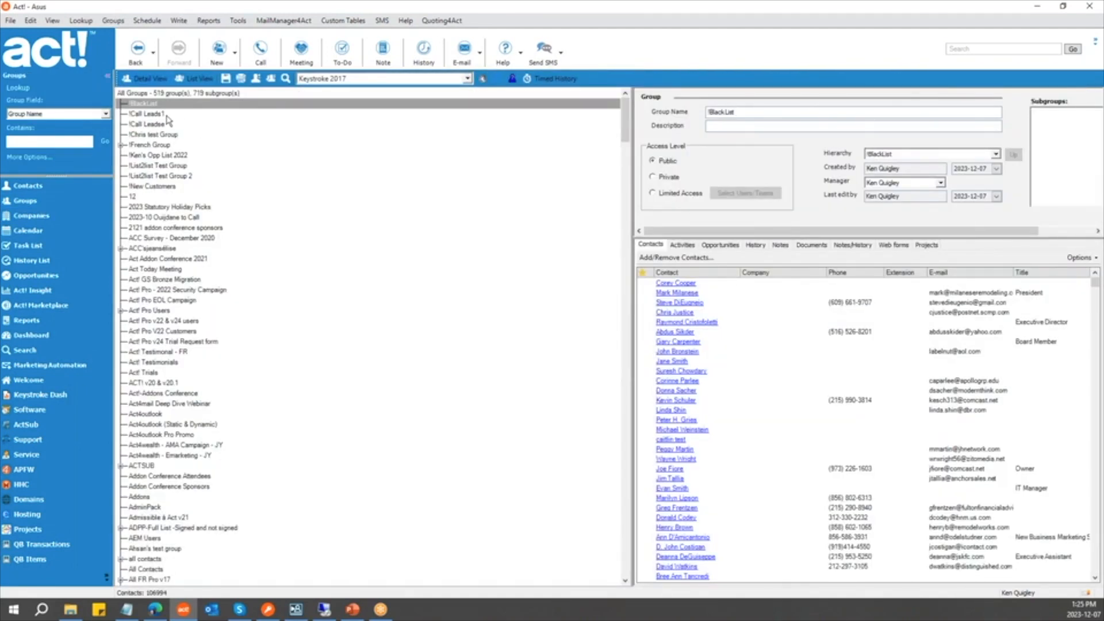
click(166, 115)
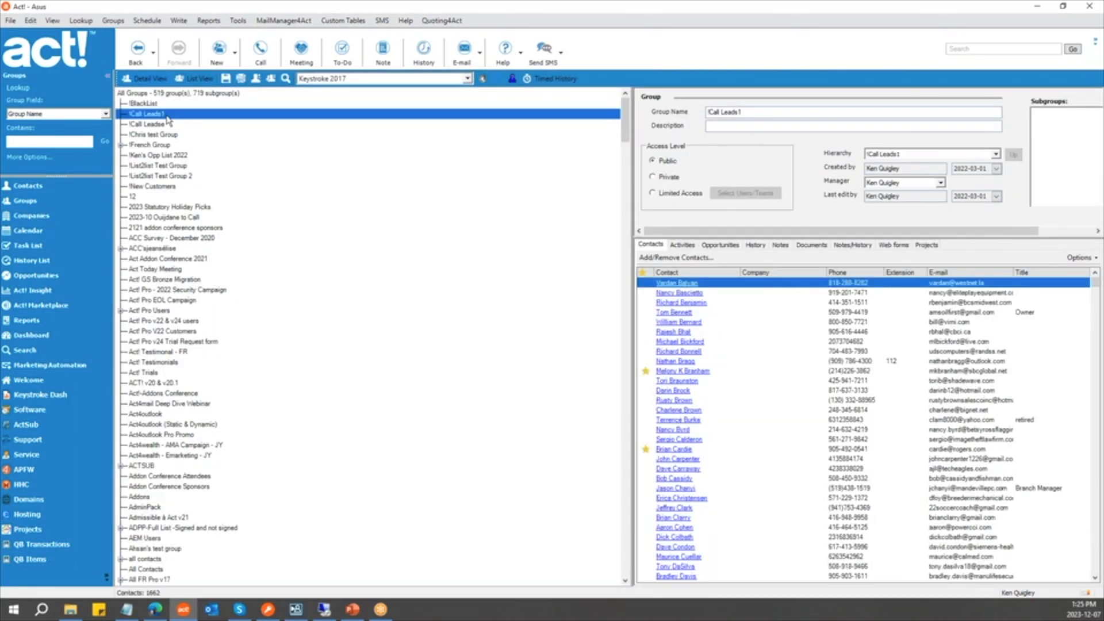
click(677, 259)
click(682, 319)
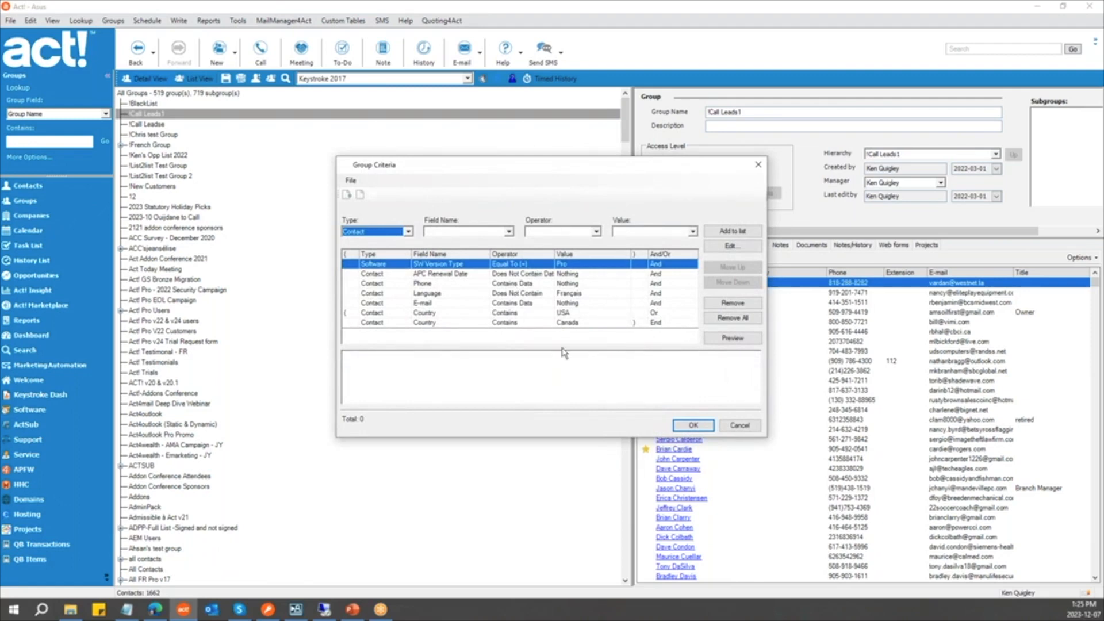
- Add a contact criterion to the group requiring Email Address Status Equal To (=) valid
click(509, 231)
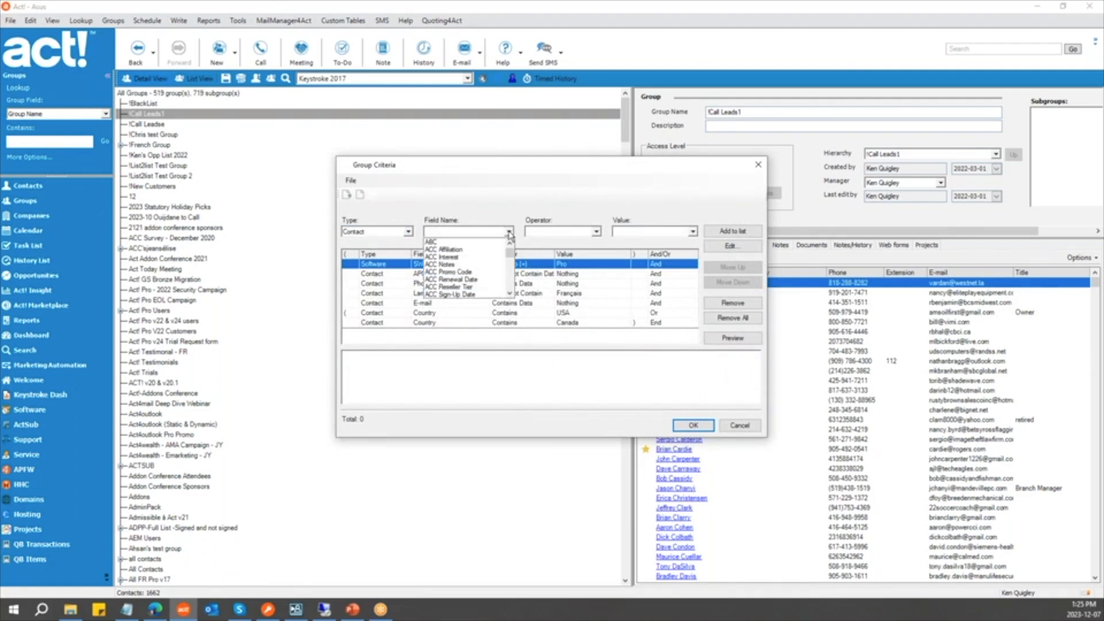
key(e)
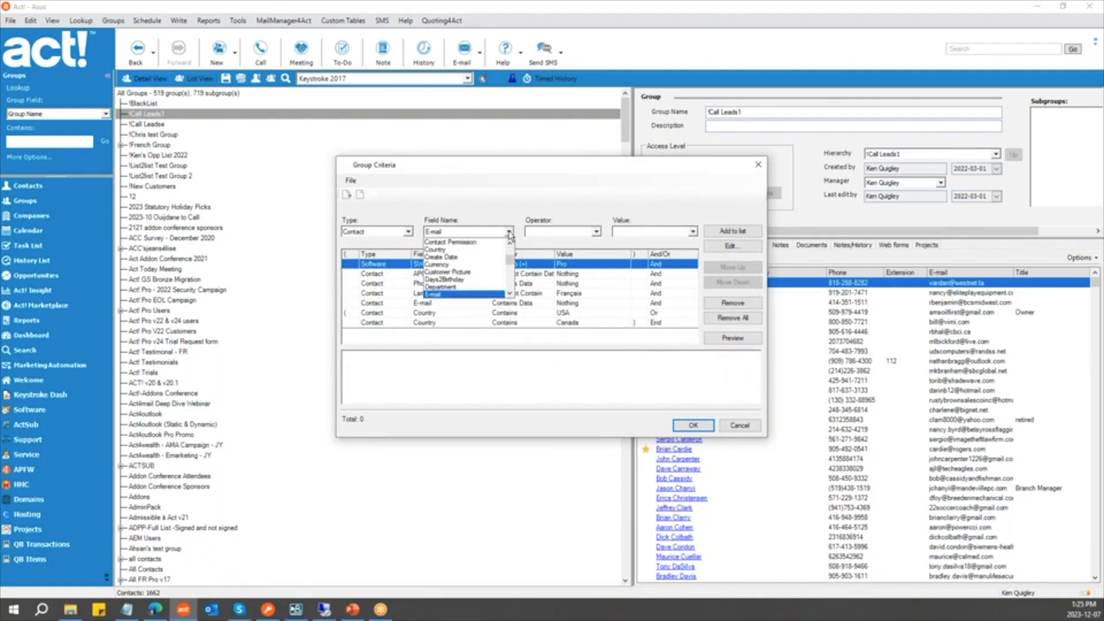
click(510, 294)
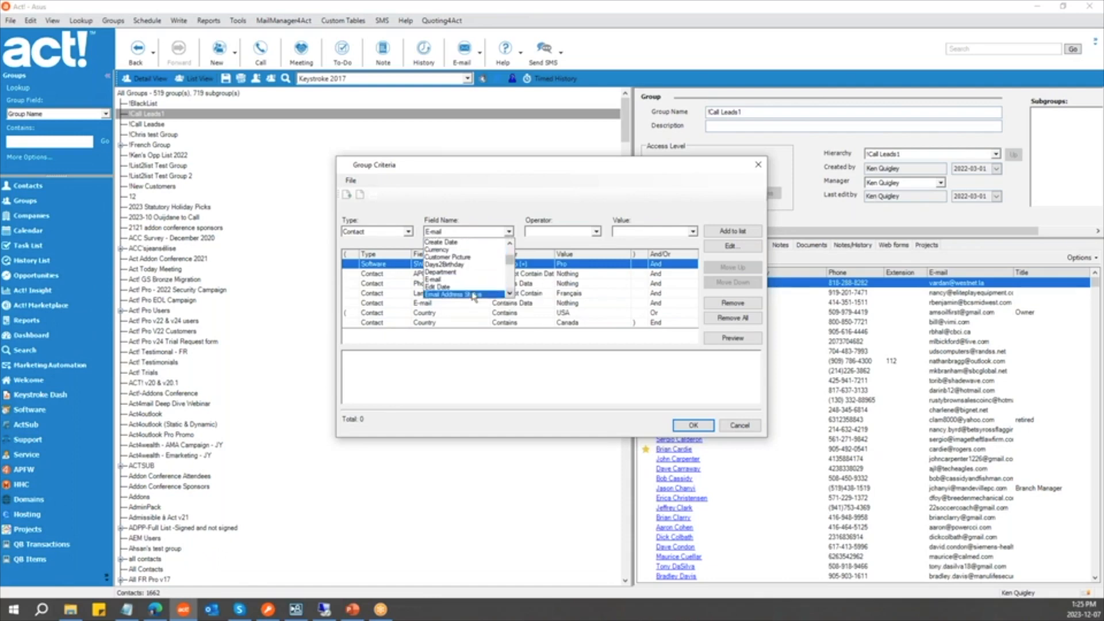
click(473, 294)
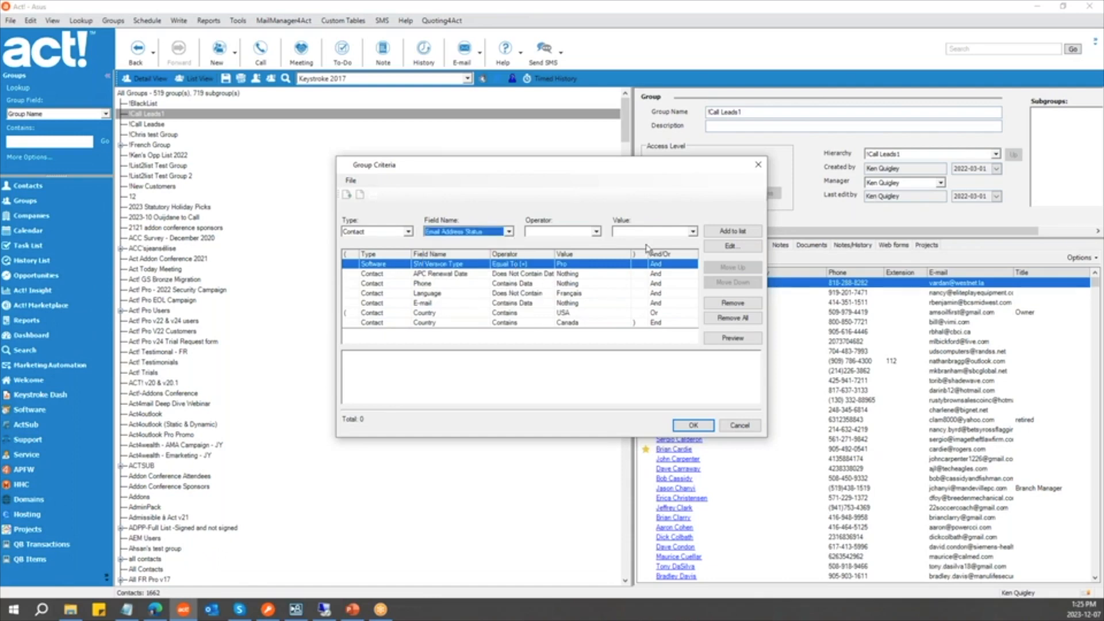
click(597, 231)
click(571, 279)
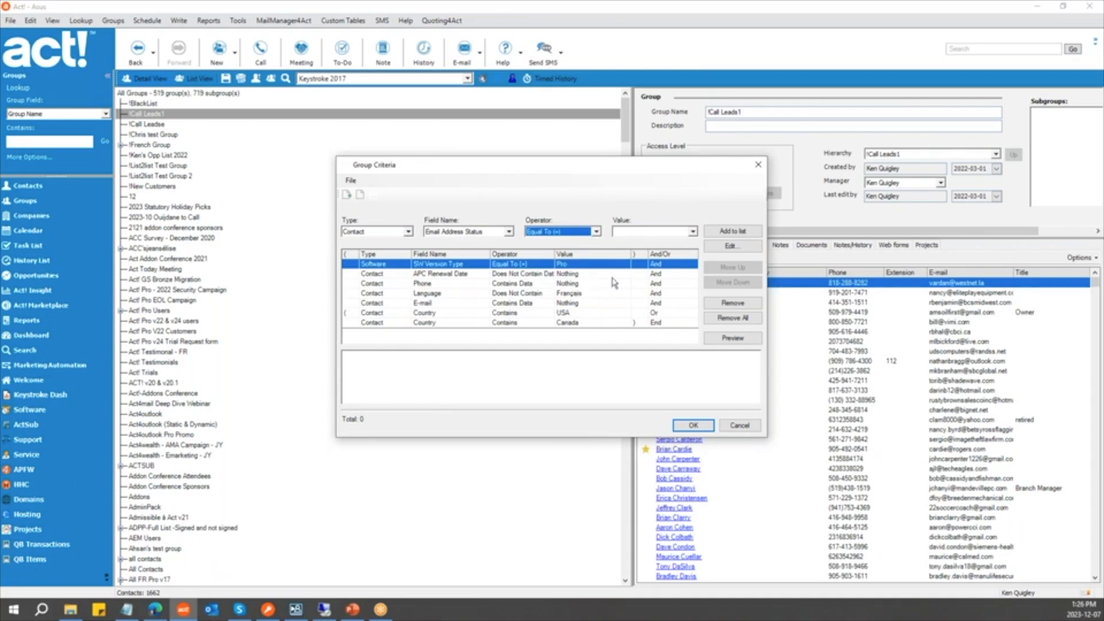
click(693, 231)
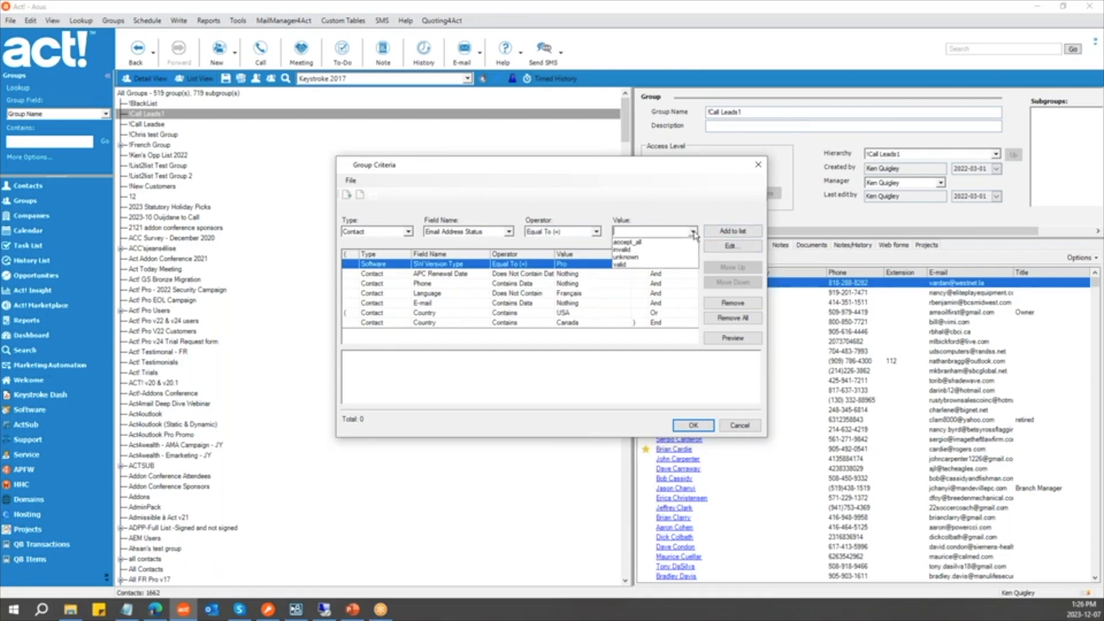
click(654, 267)
click(733, 231)
- Add a second Email Address Status criterion to the group with the operator Contains and the value accept_all
click(471, 232)
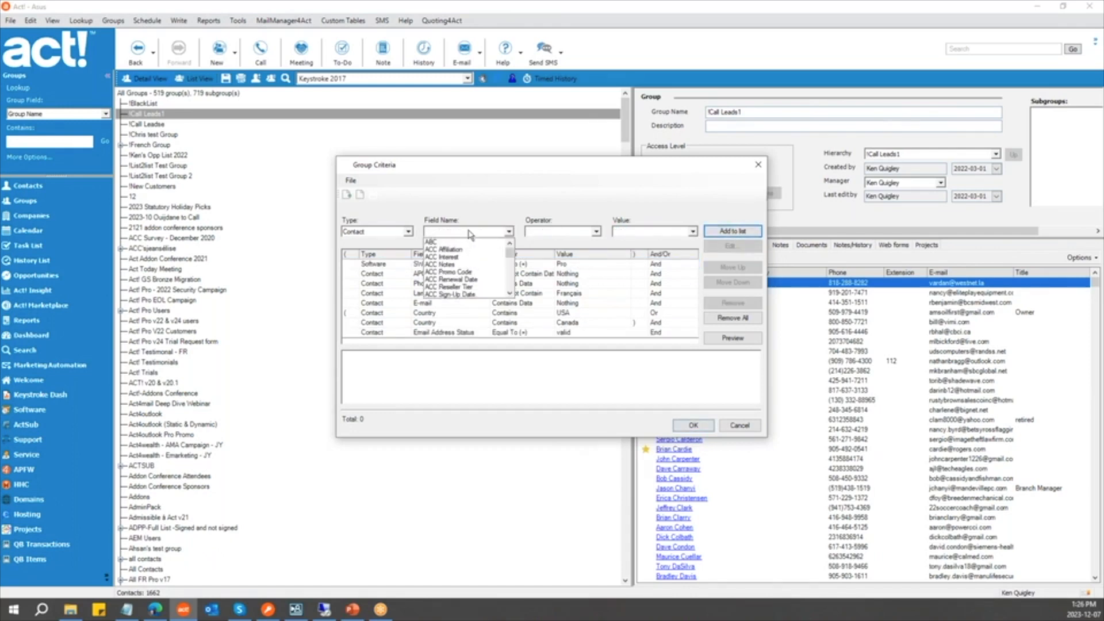
key(e)
scroll(482, 284, down, 1)
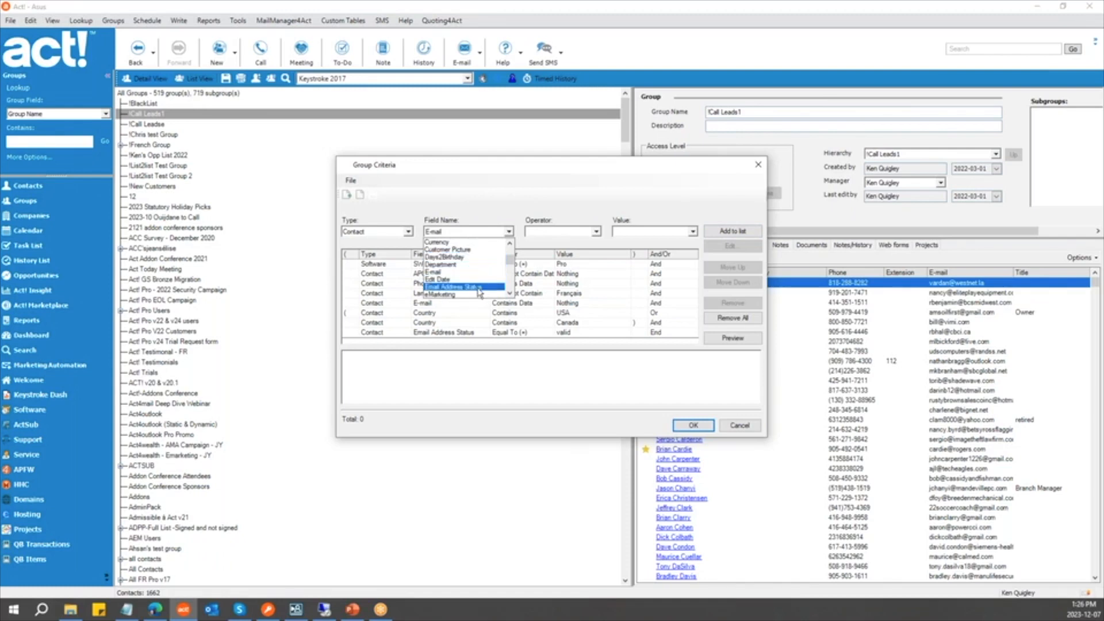
click(478, 287)
click(596, 232)
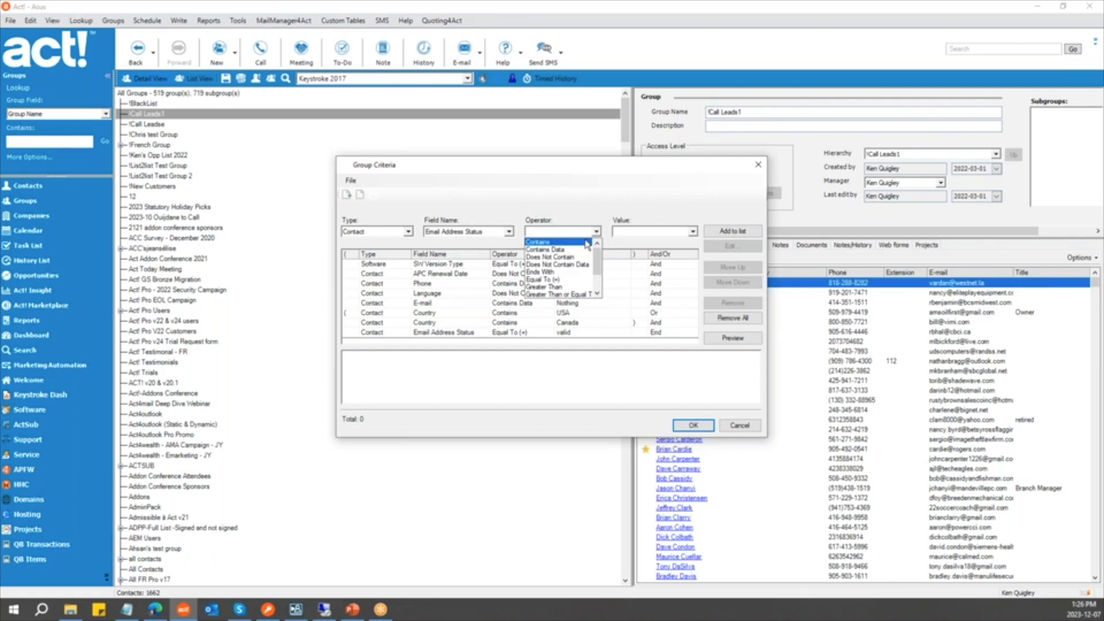
click(589, 242)
click(693, 232)
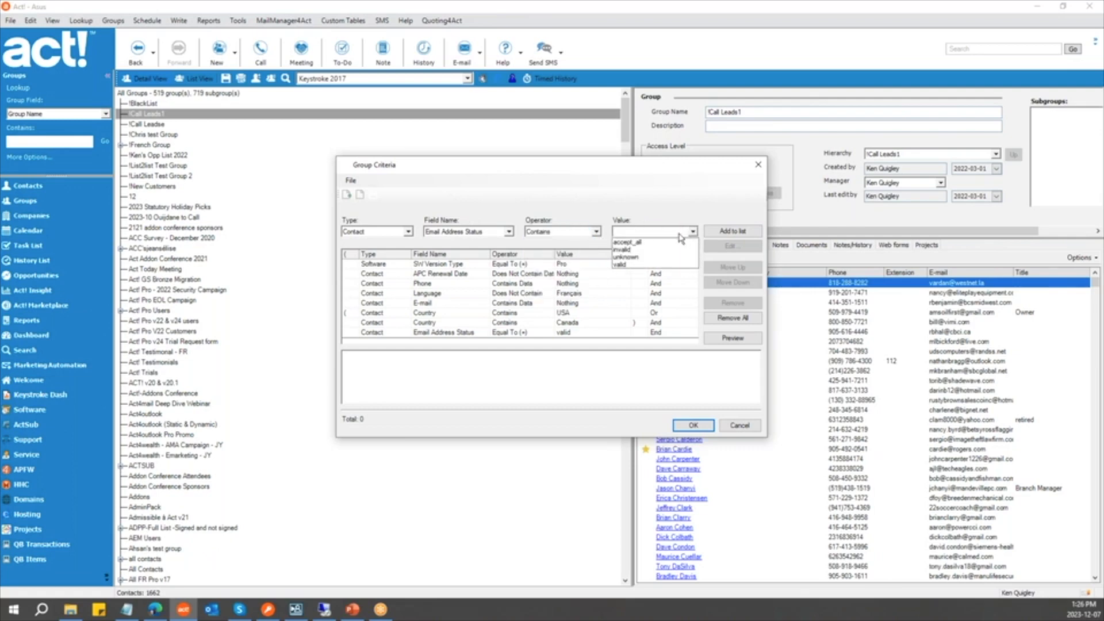
click(673, 243)
click(731, 232)
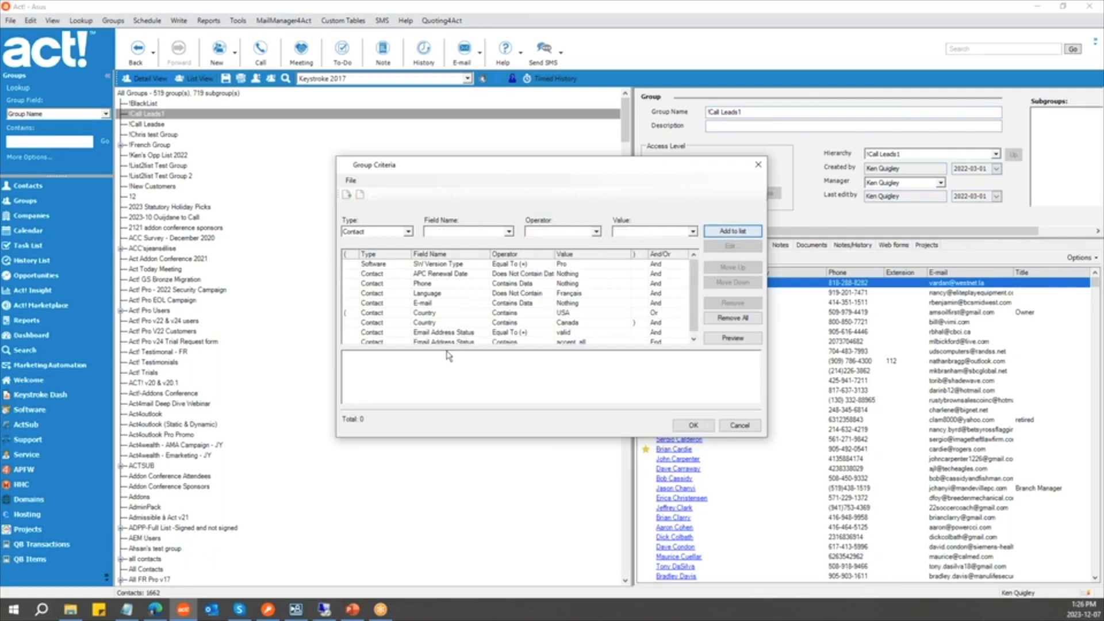
- Enclose the two Email Address Status criteria in one pair of parentheses and join them with Or
scroll(364, 326, down, 1)
click(349, 328)
click(354, 329)
click(357, 343)
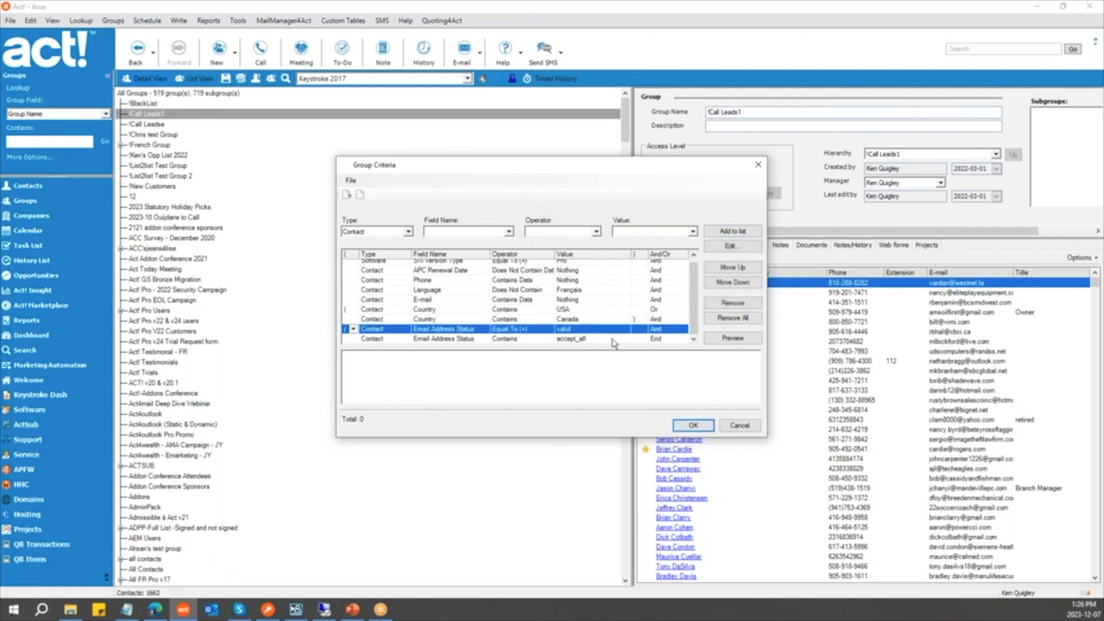
click(644, 339)
click(642, 339)
click(635, 360)
click(677, 330)
click(681, 330)
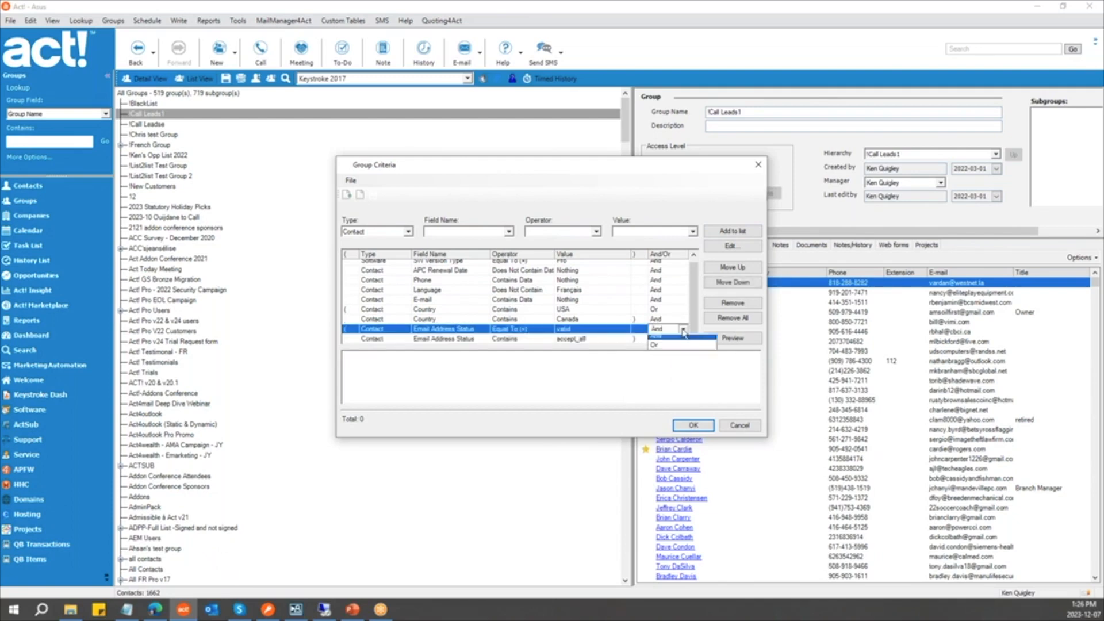
click(670, 351)
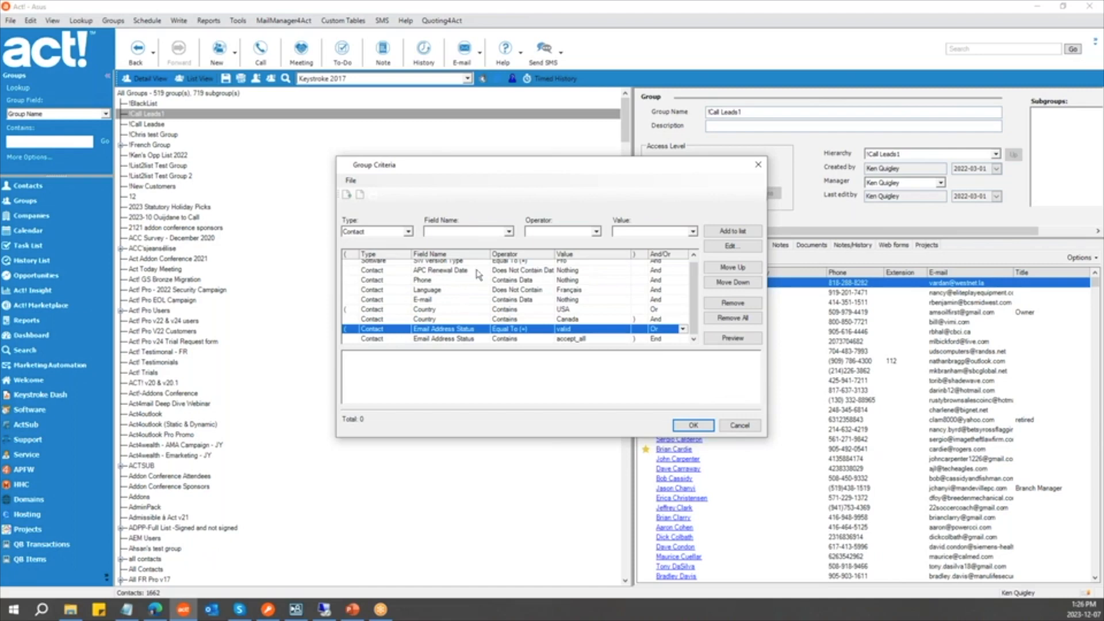
- Check the complete !Call Leads1 criteria list, accept it, and save the group's dynamic membership definition
scroll(472, 292, up, 1)
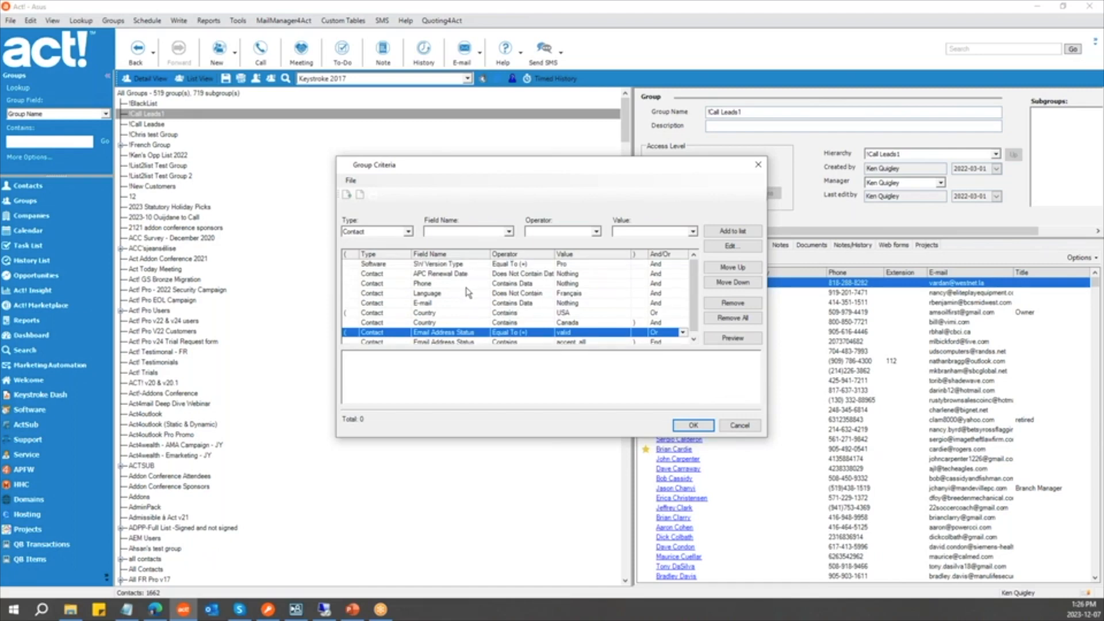
scroll(479, 296, down, 1)
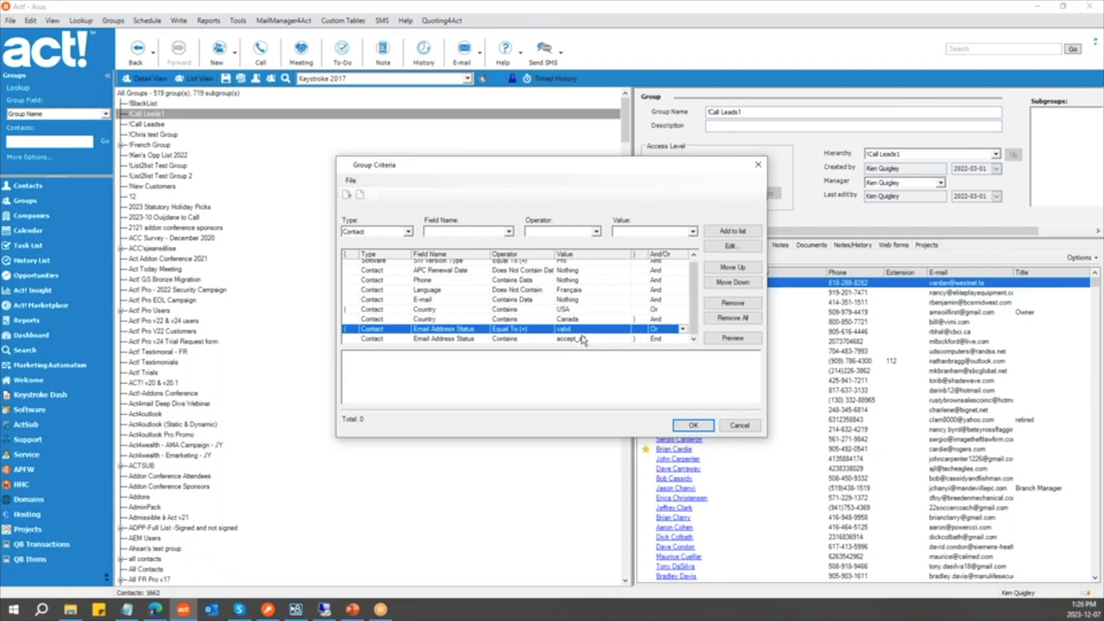
click(682, 426)
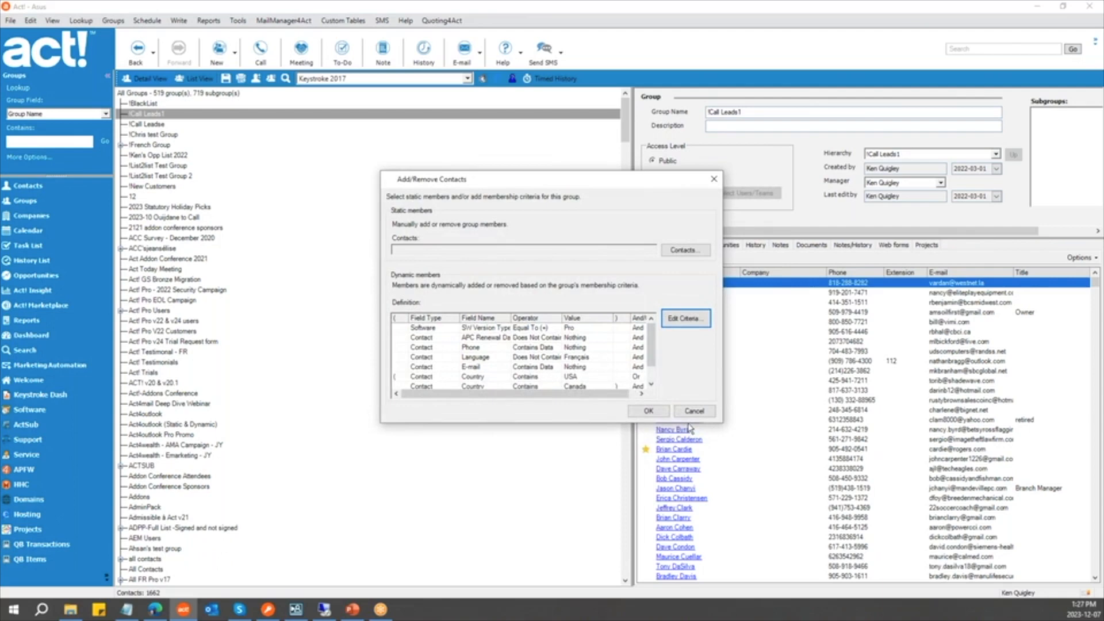
scroll(651, 345, down, 2)
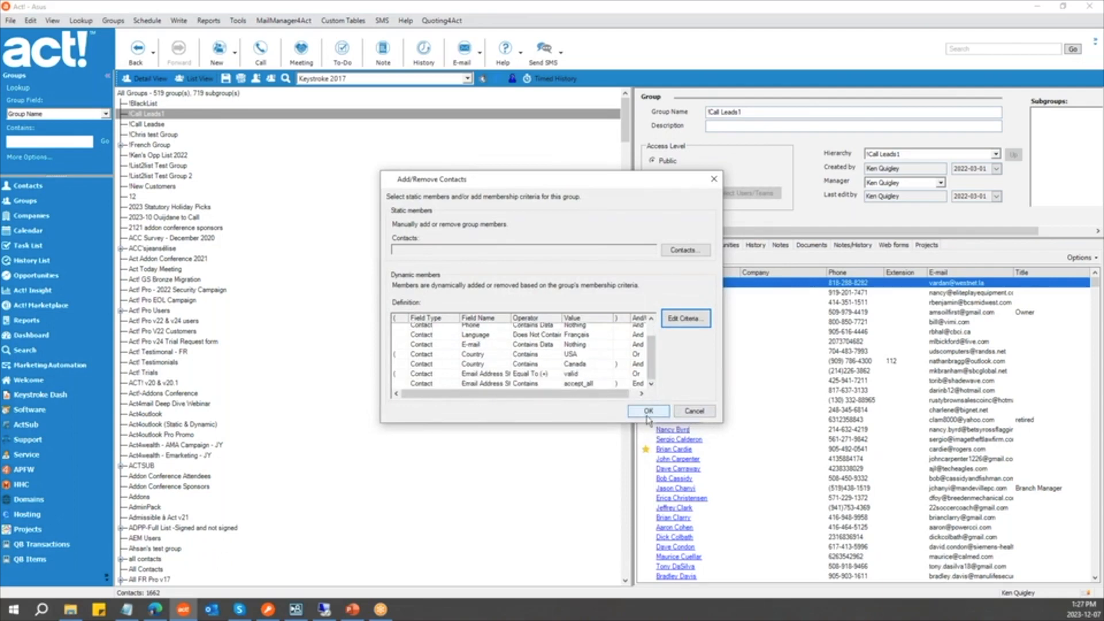
click(648, 412)
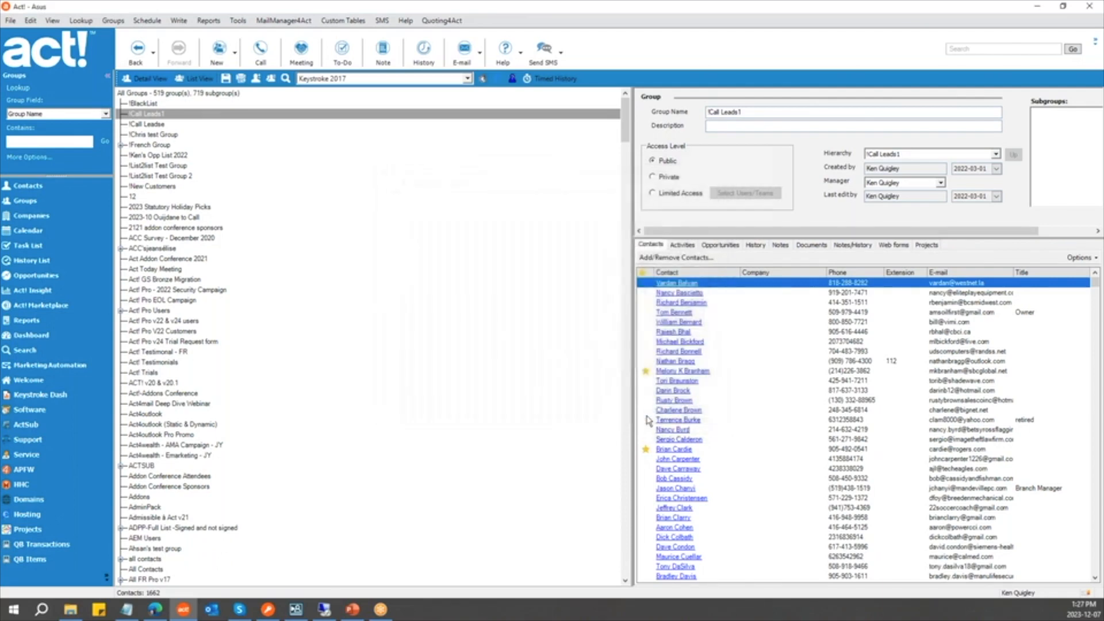
- Examine the Email Address Status membership criteria of the !BlackList group and close them without saving changes
click(153, 103)
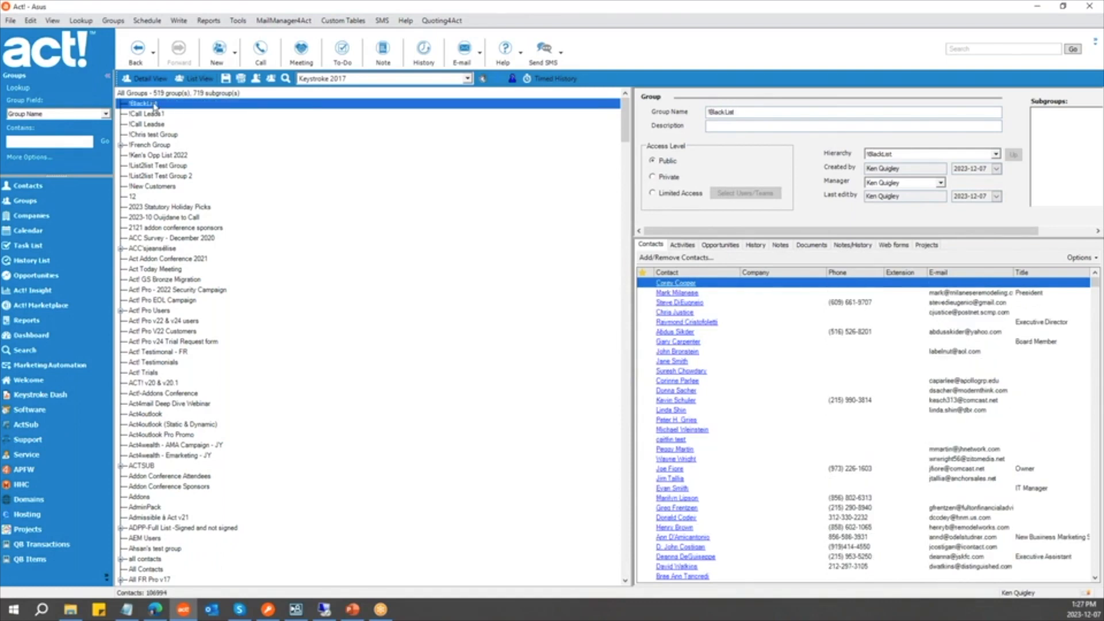
click(689, 259)
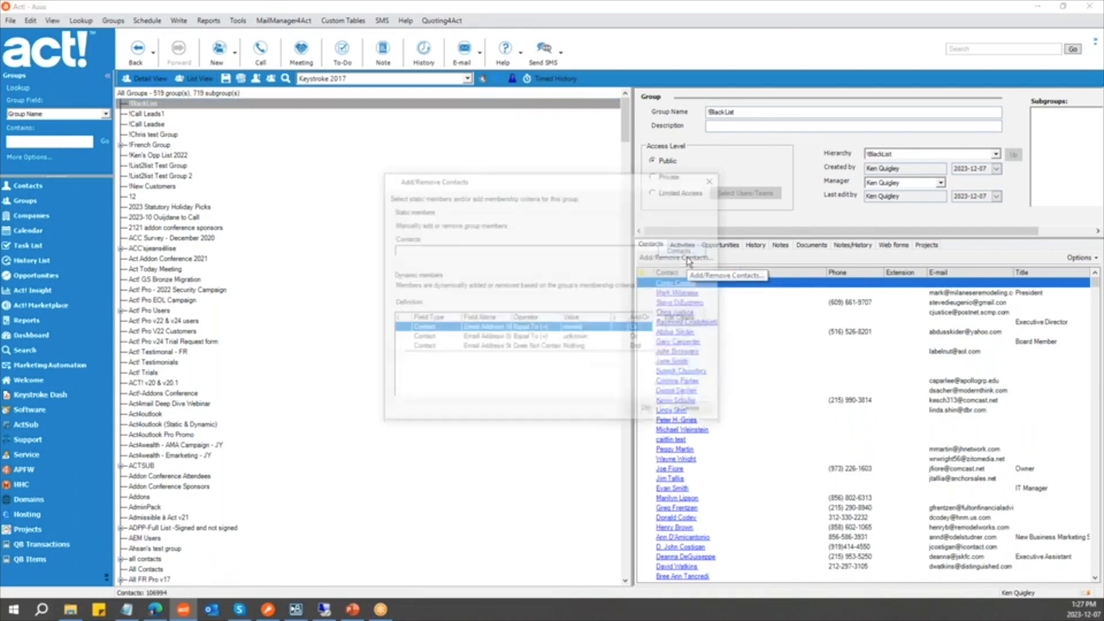
click(693, 319)
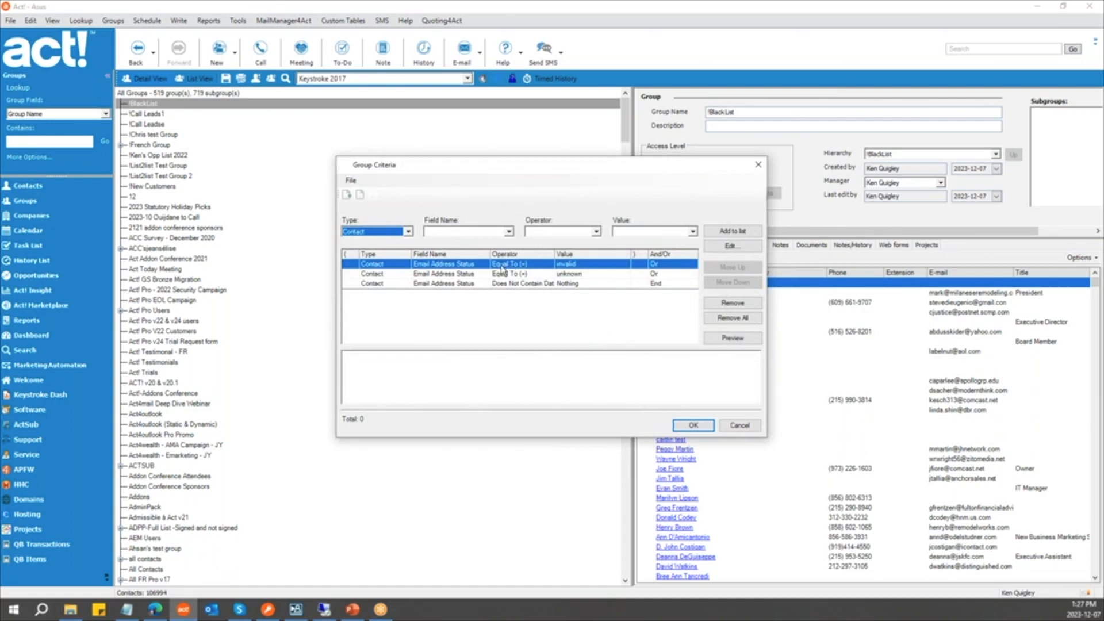
click(466, 275)
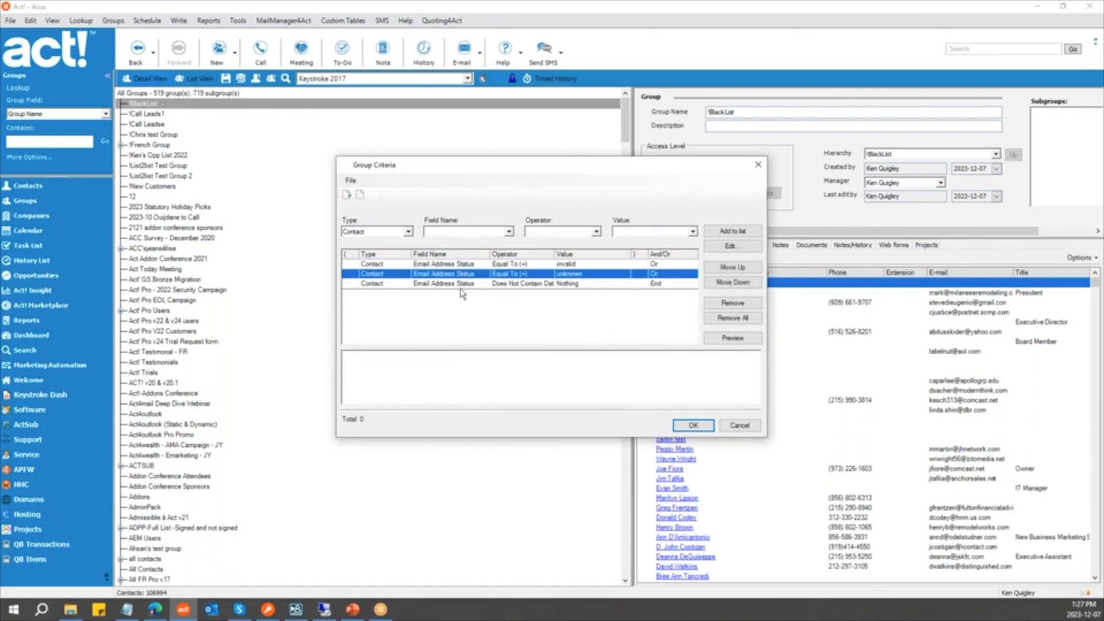
click(464, 285)
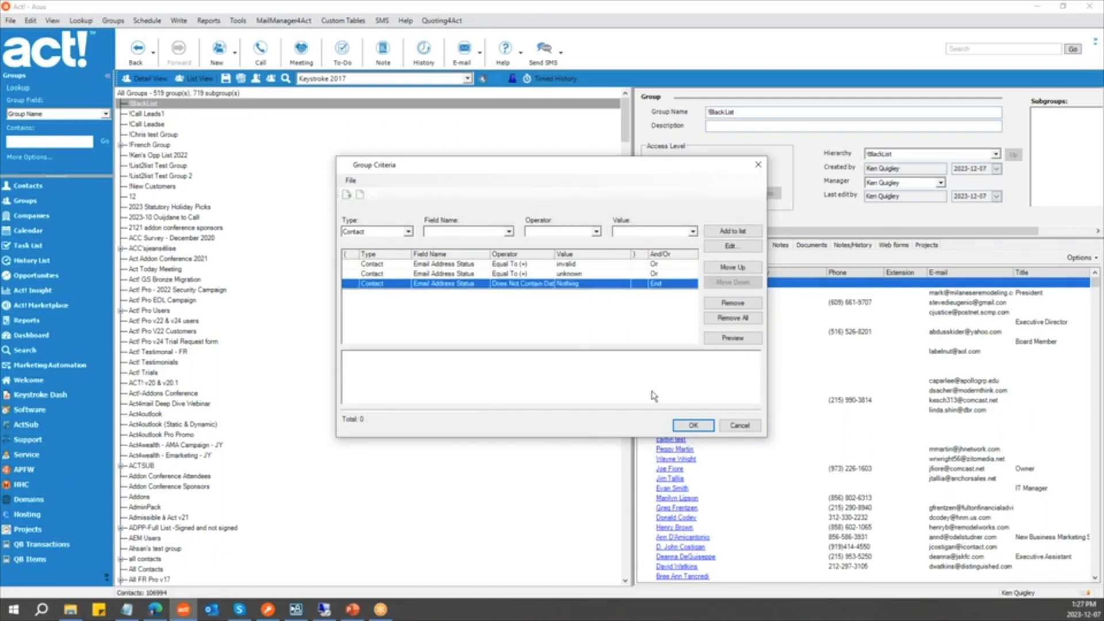
click(742, 426)
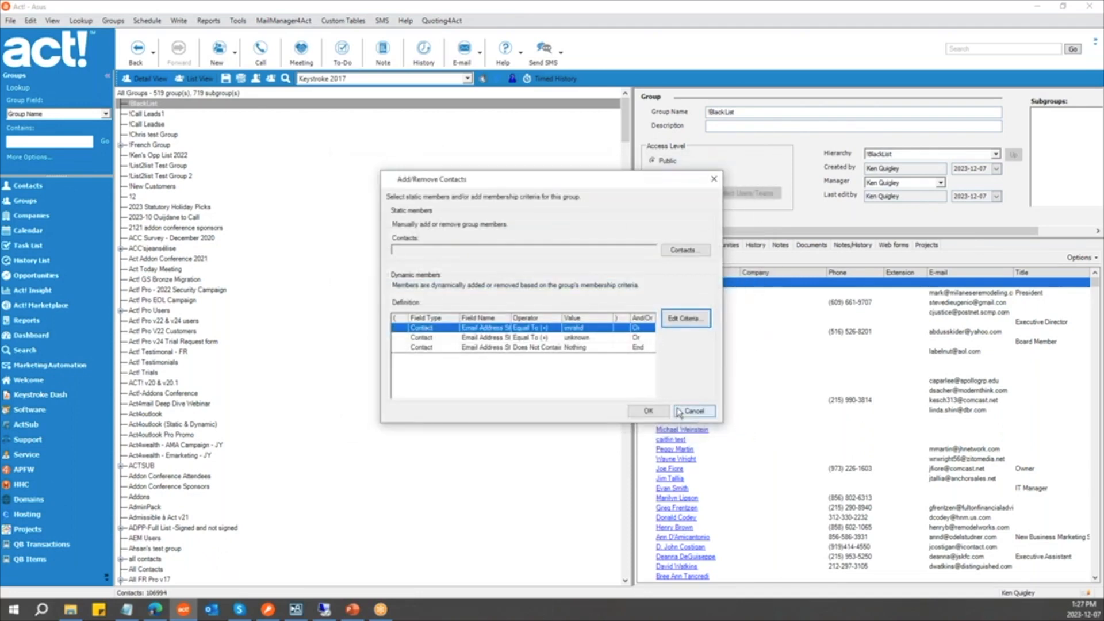
click(695, 412)
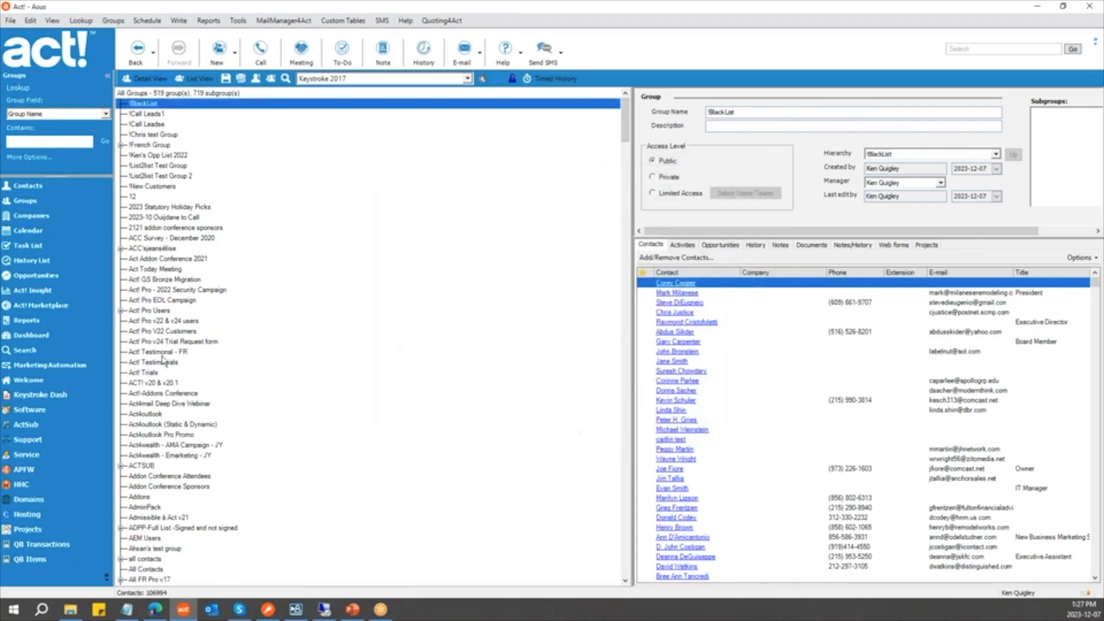
- In Marketing Automation, view the exclusion lists of the December 2023 Letter to Customers campaign and return to its diagram
click(67, 371)
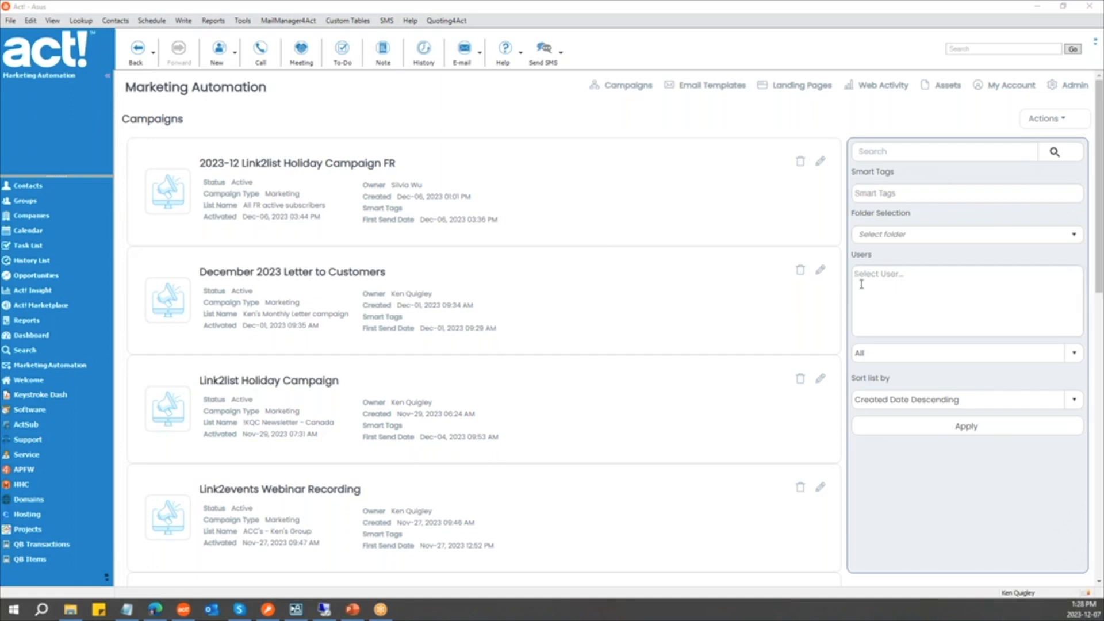
click(819, 274)
click(1046, 129)
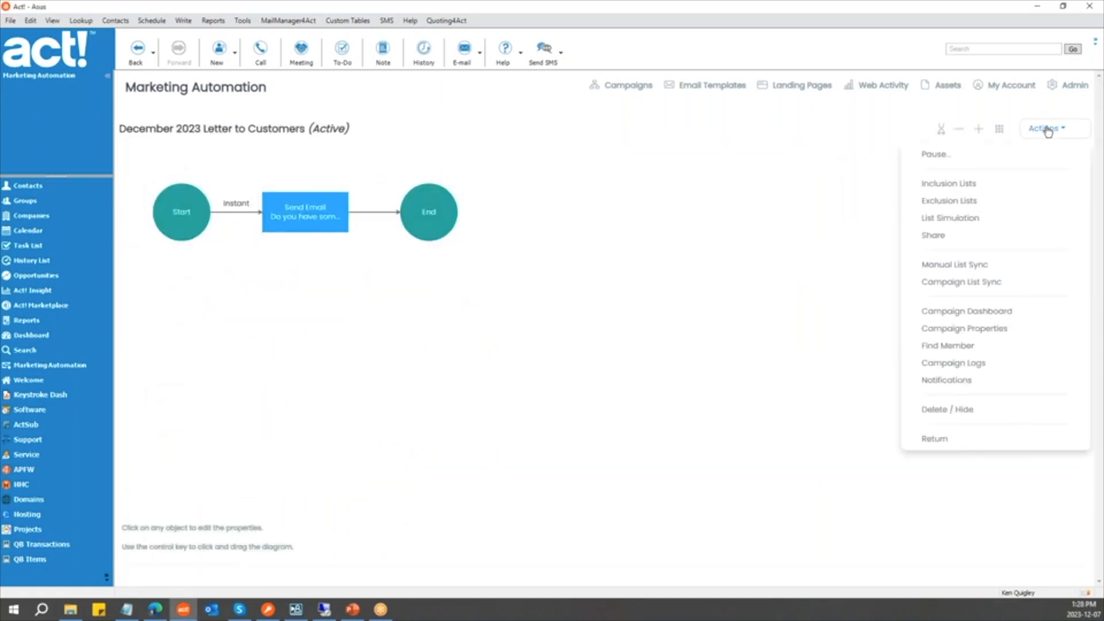
click(959, 203)
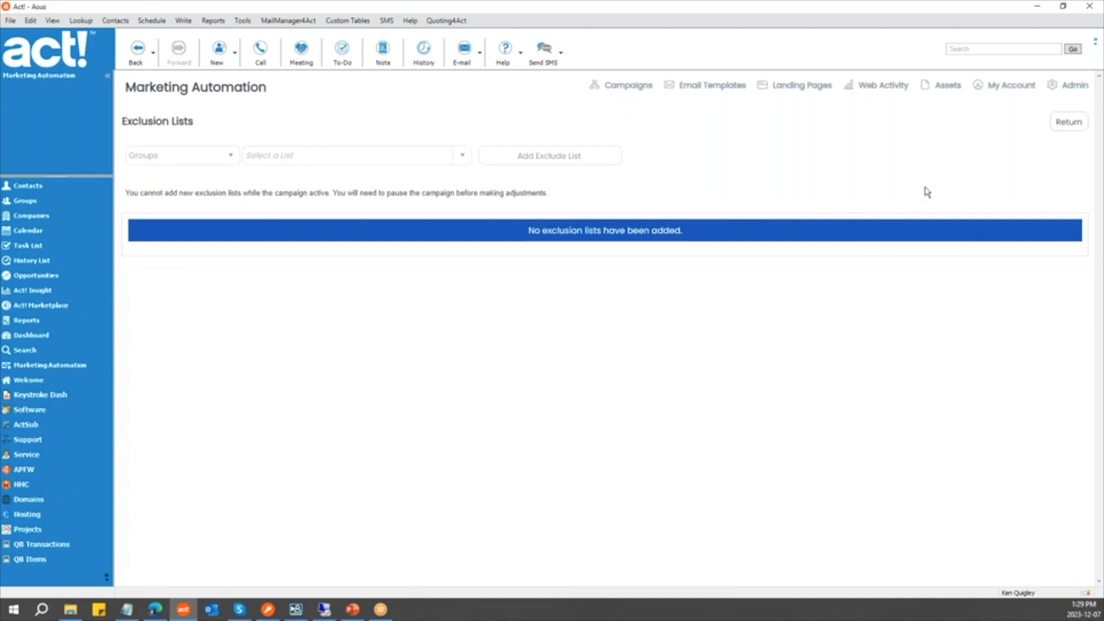
click(1064, 123)
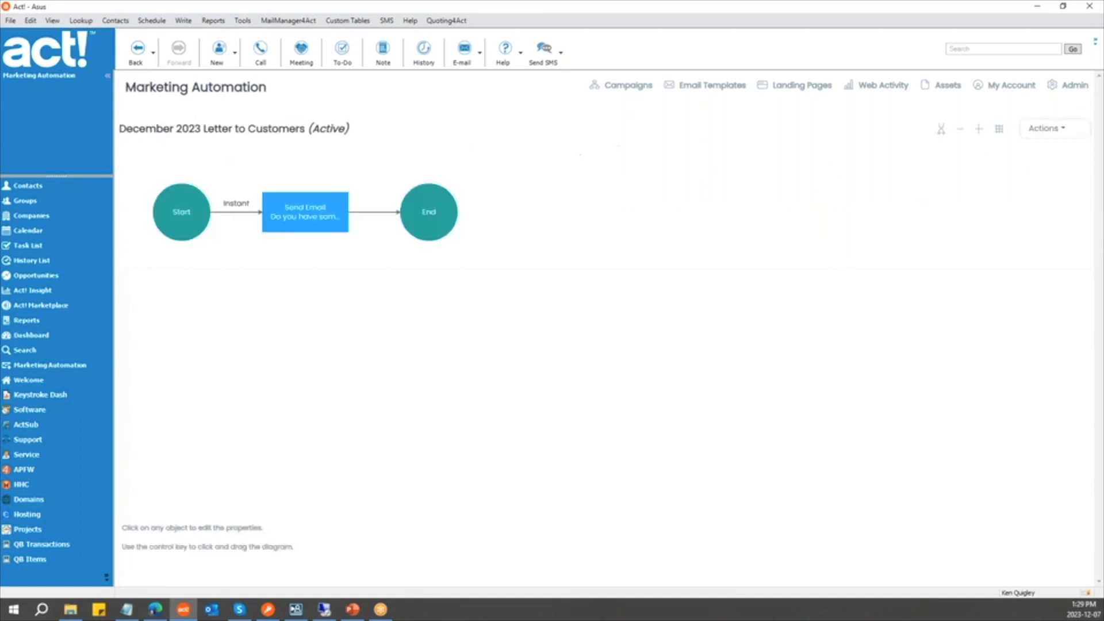